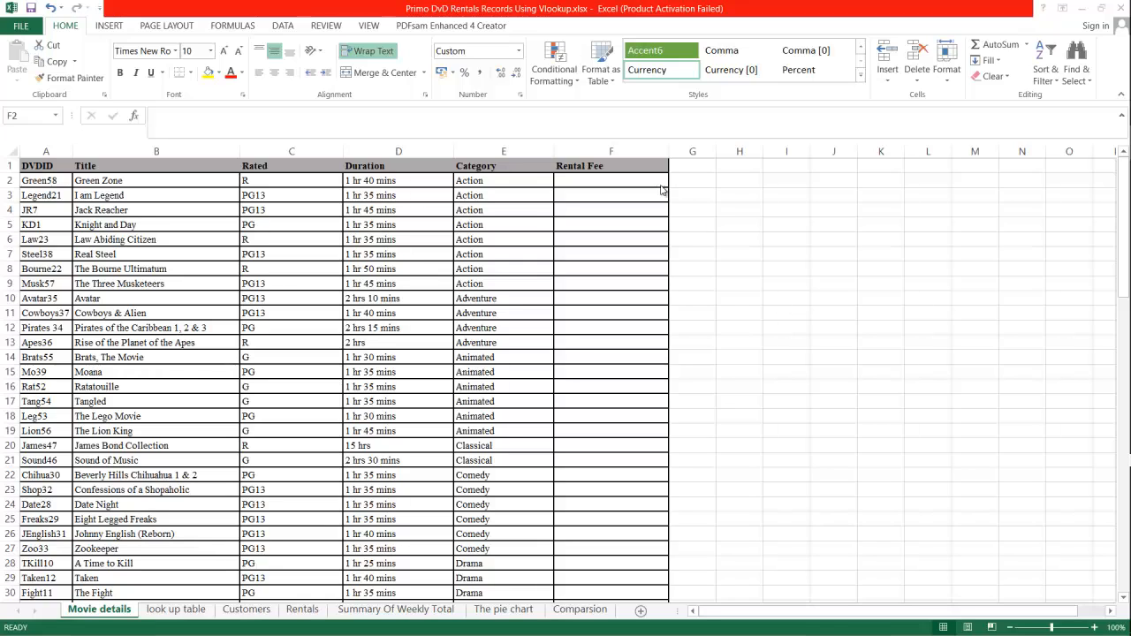
Step: Look through the movie list and its Rental Fee column on the Movie details sheet
click(639, 175)
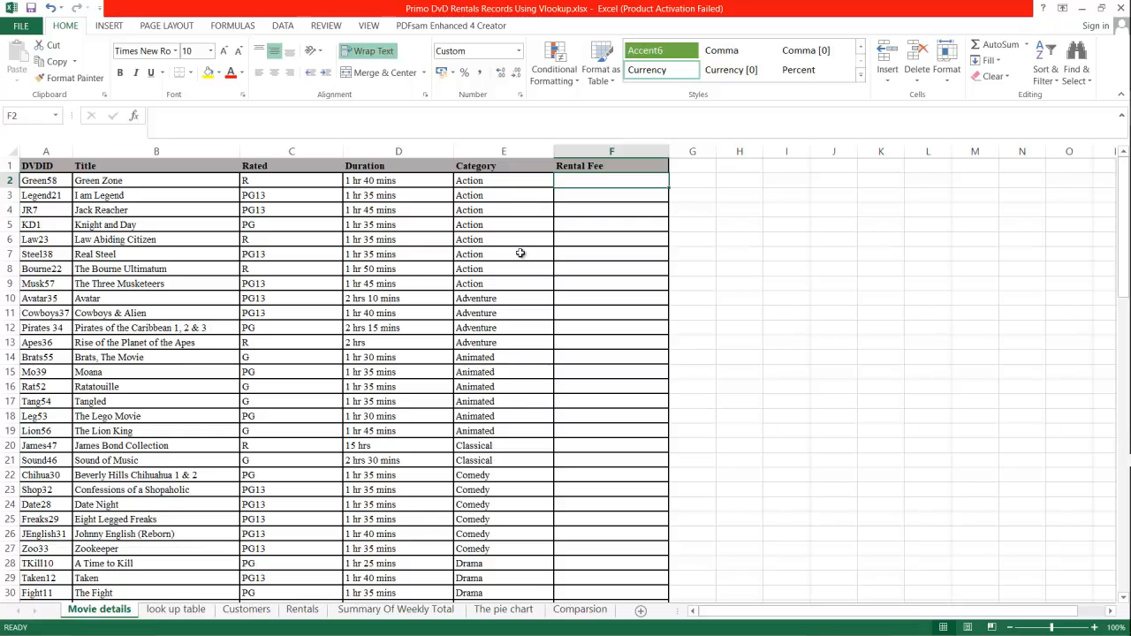
scroll(533, 231, down, 2)
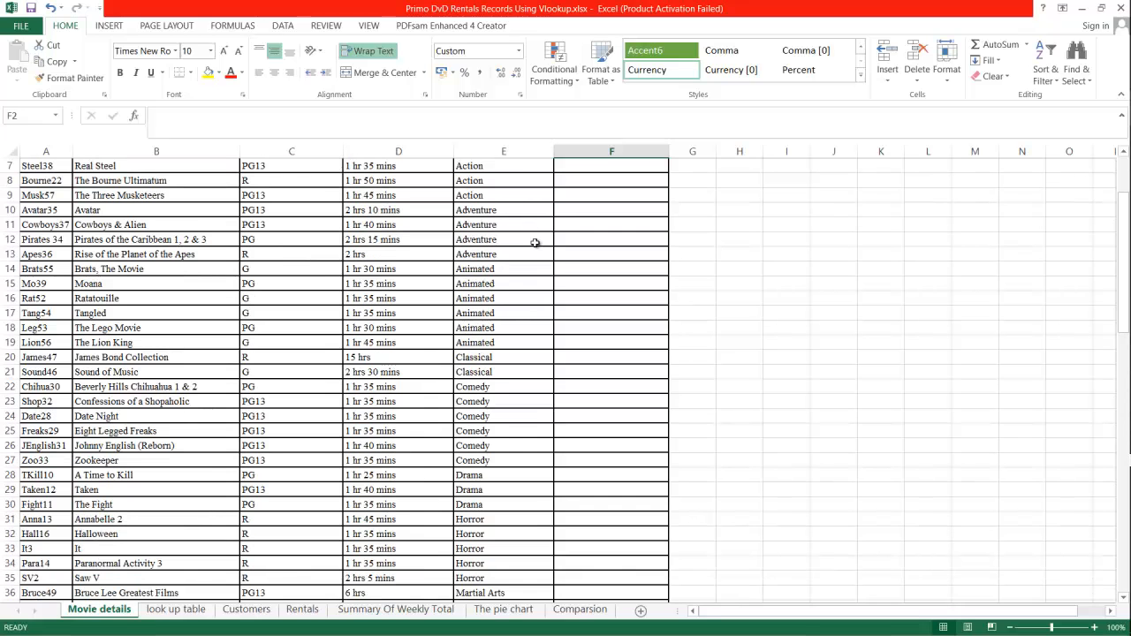
scroll(534, 244, down, 1)
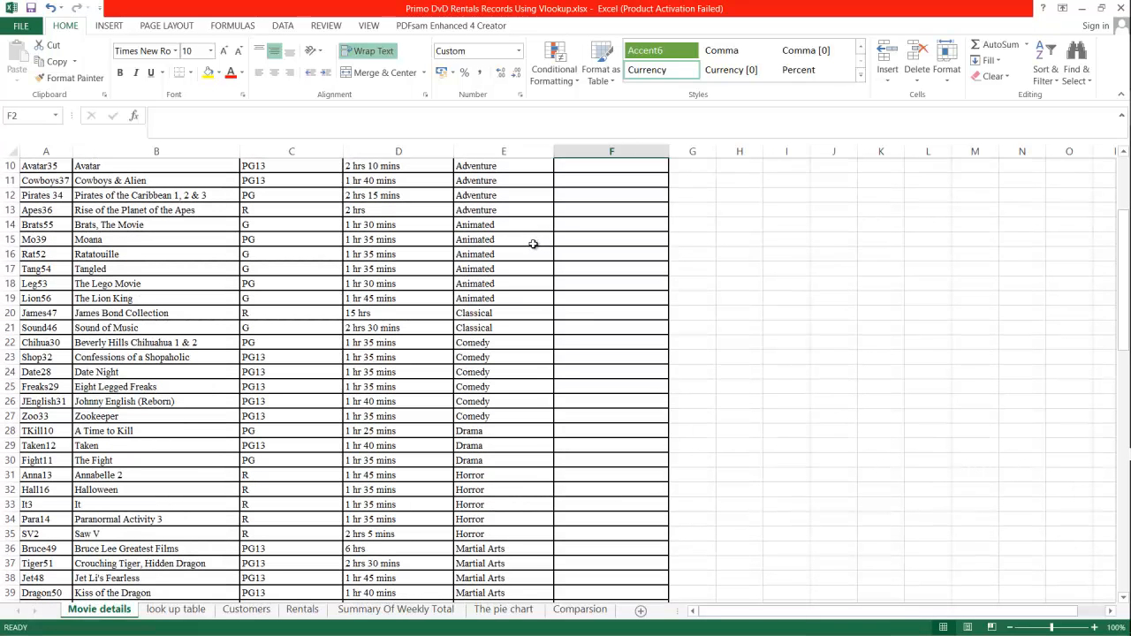
scroll(504, 273, down, 1)
scroll(653, 398, down, 2)
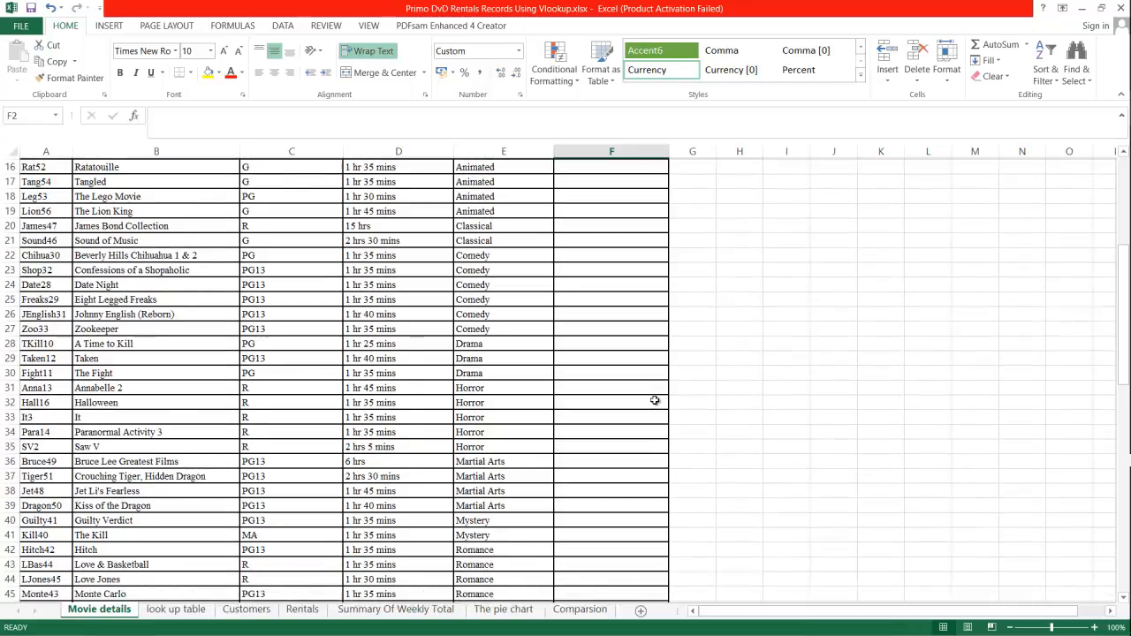
scroll(530, 468, down, 3)
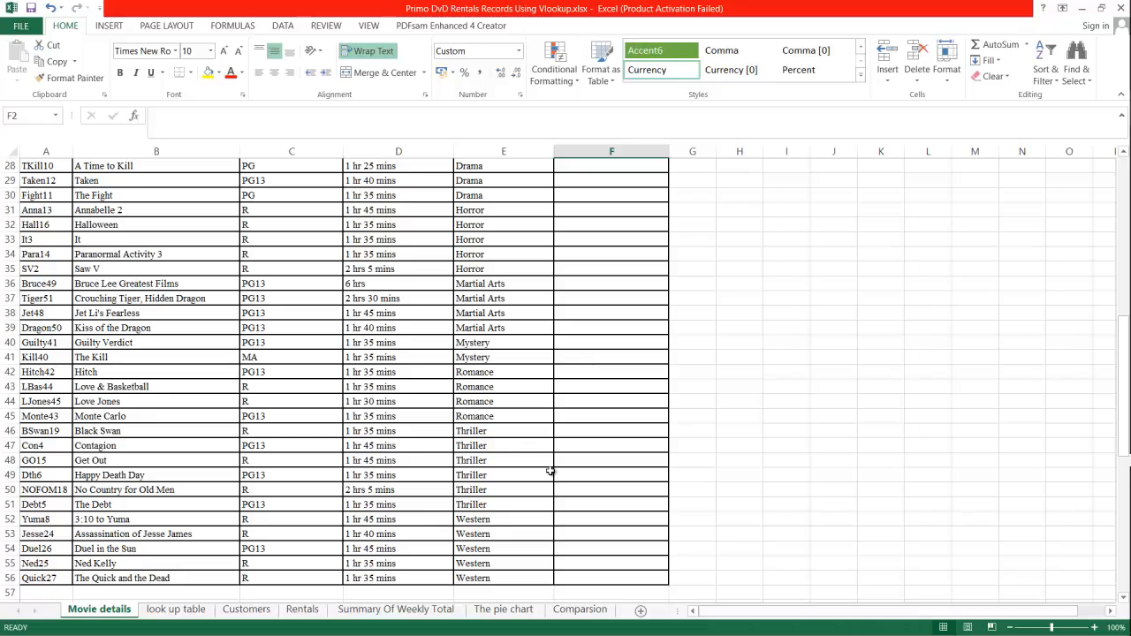
scroll(556, 472, up, 3)
scroll(578, 430, up, 6)
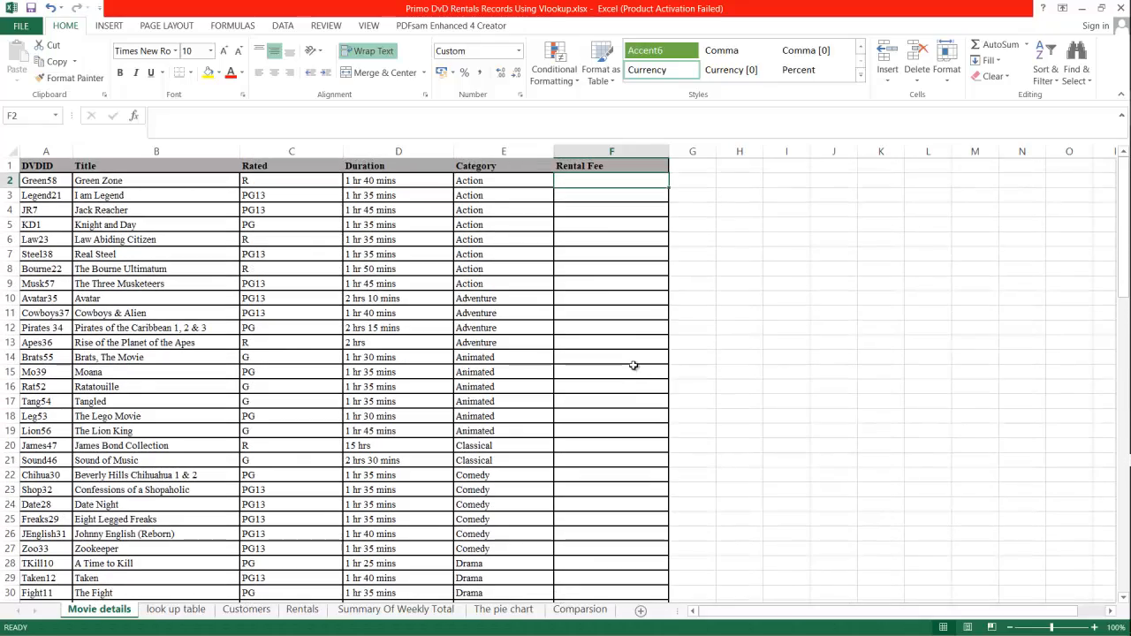
ctrl+scroll(635, 393, up, 1)
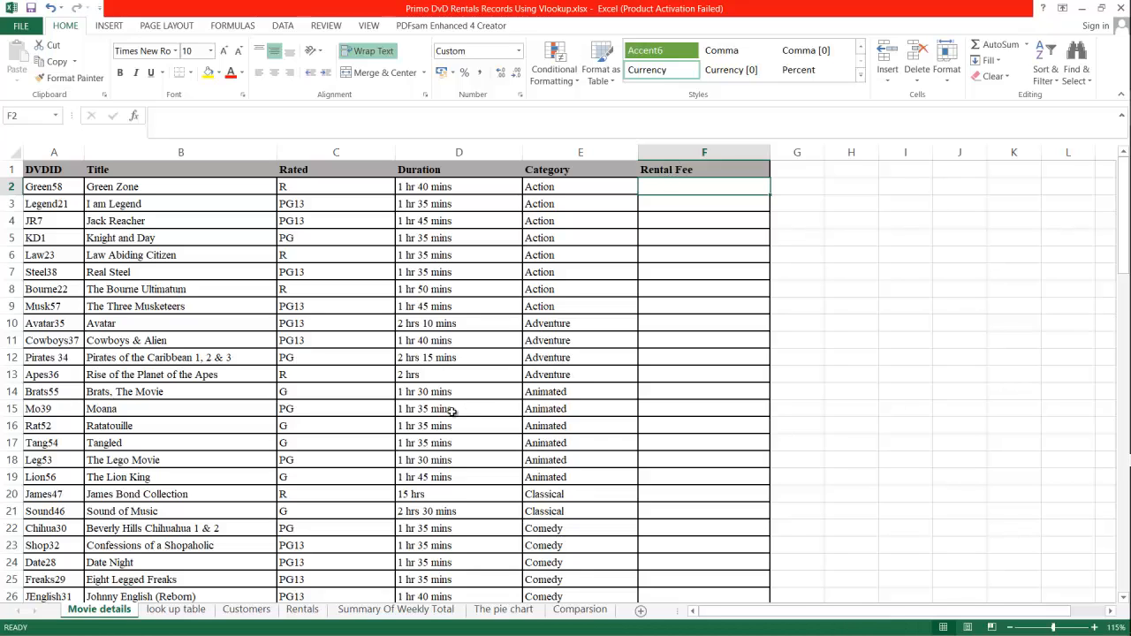
Step: Apply all borders to the Category and Rental Fee table in A1:B13 on the look up table sheet
click(167, 621)
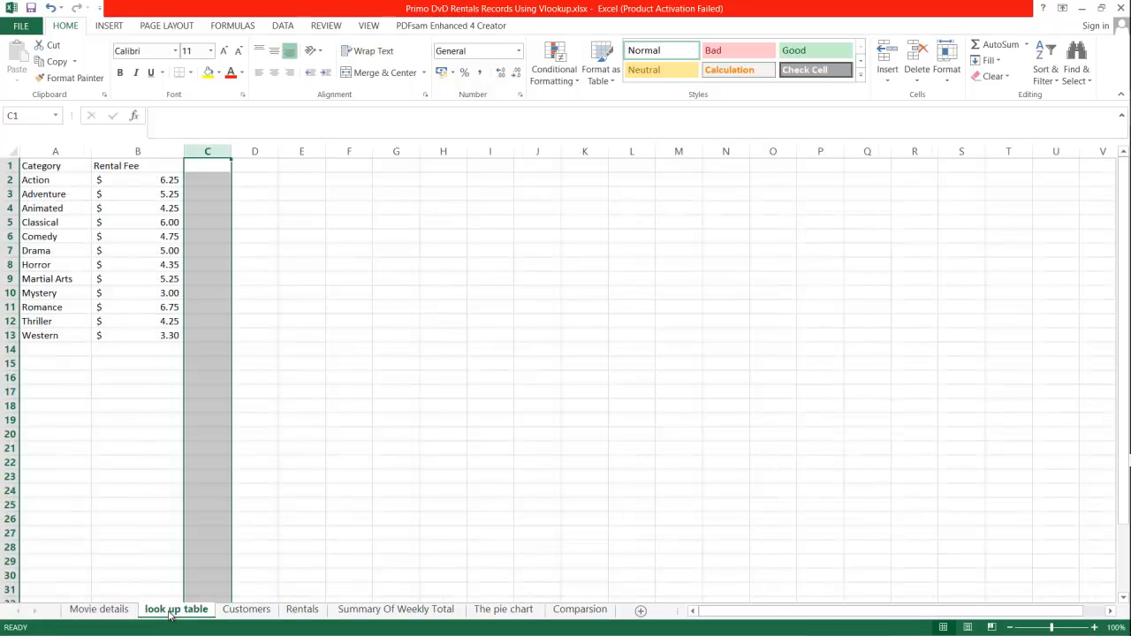
click(165, 395)
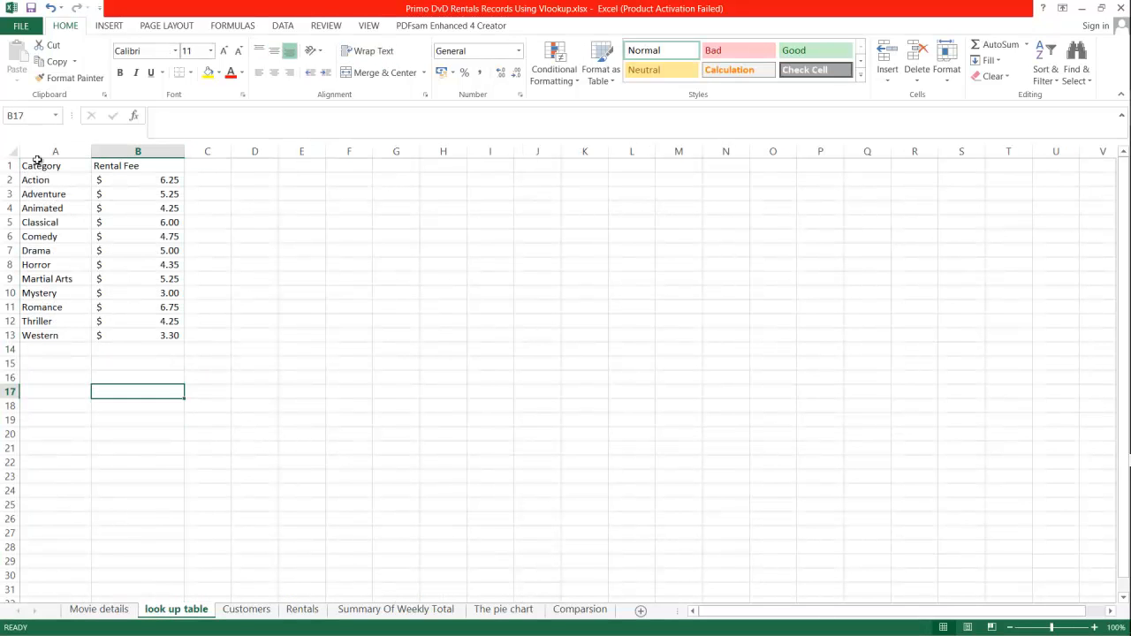
drag(36, 161, 148, 341)
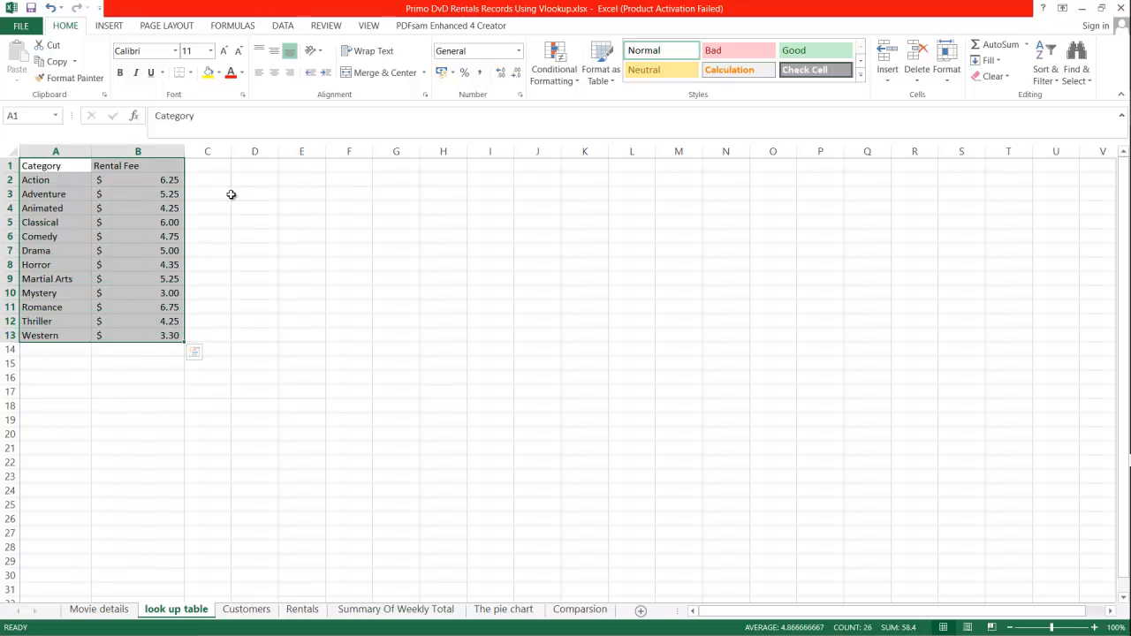
click(190, 73)
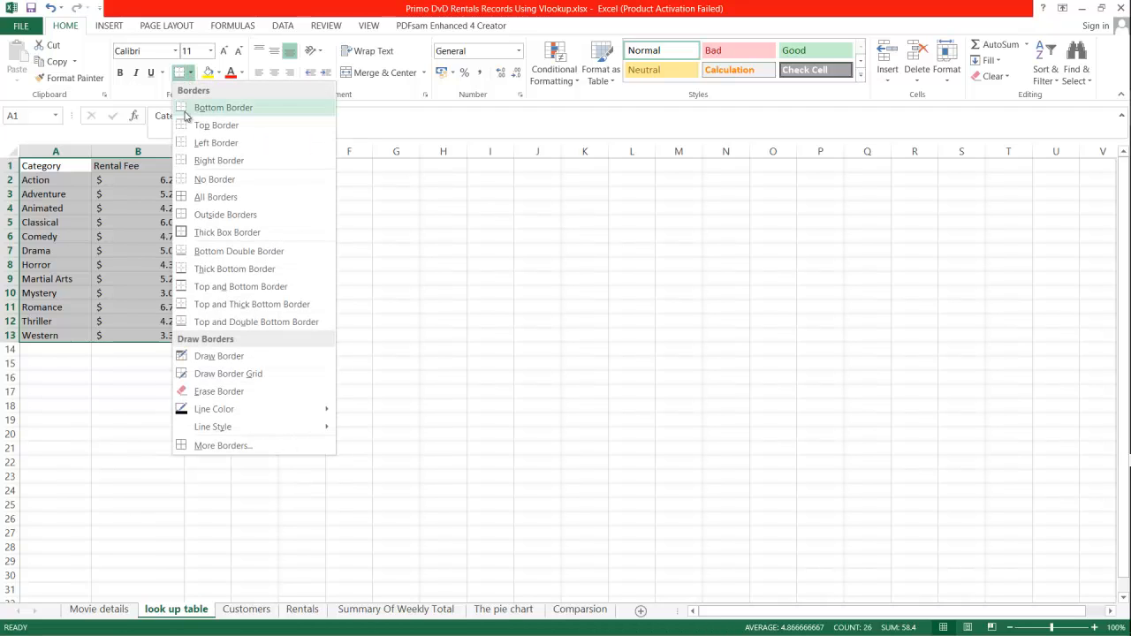
click(187, 198)
click(121, 184)
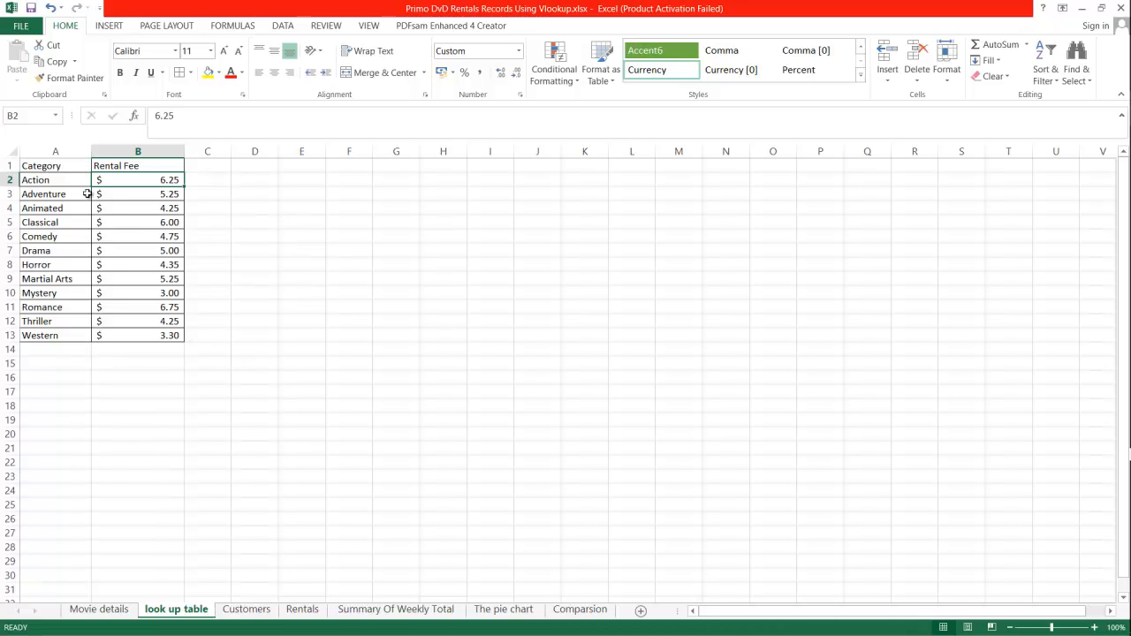
Step: Compare the Category and Rental Fee headers on the look up table sheet with those on the Movie details sheet
ctrl+scroll(88, 189, up, 4)
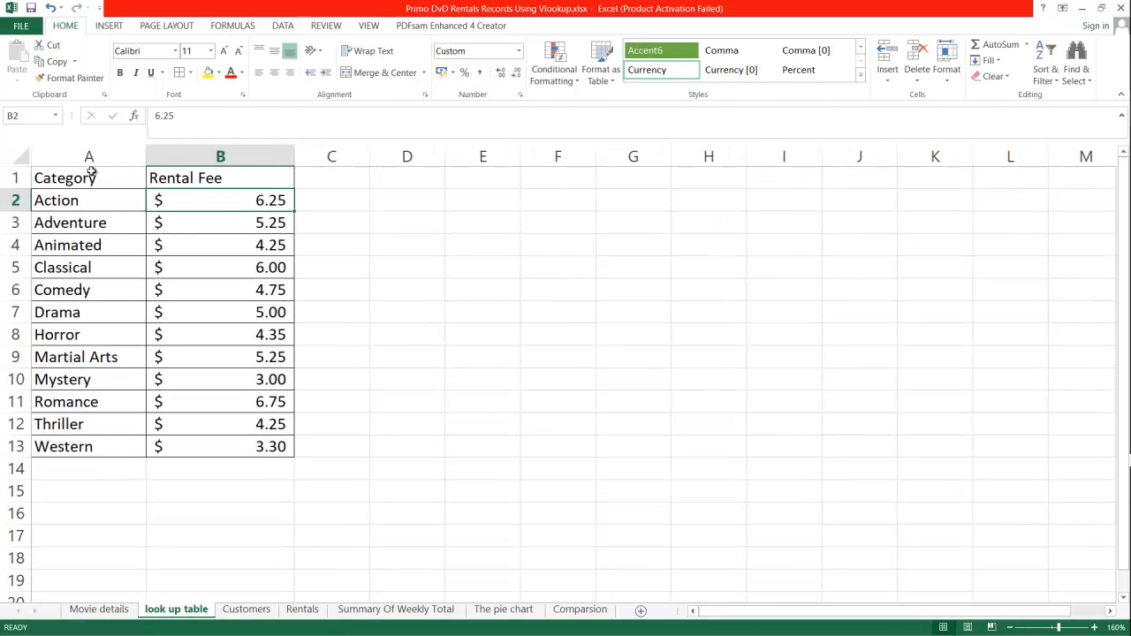
click(92, 173)
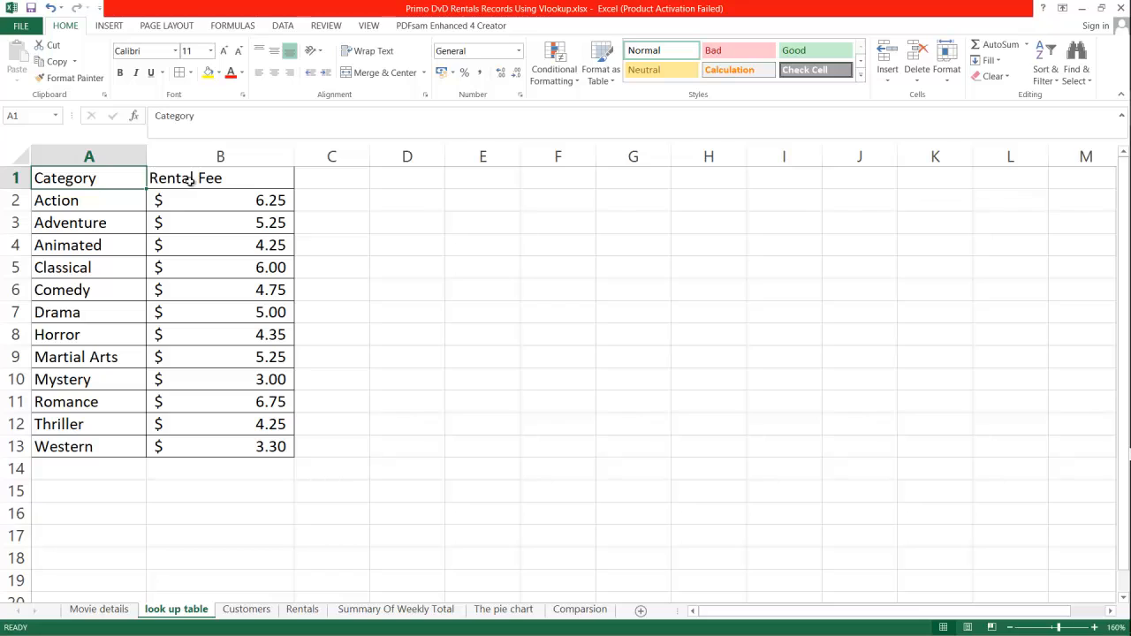
click(218, 177)
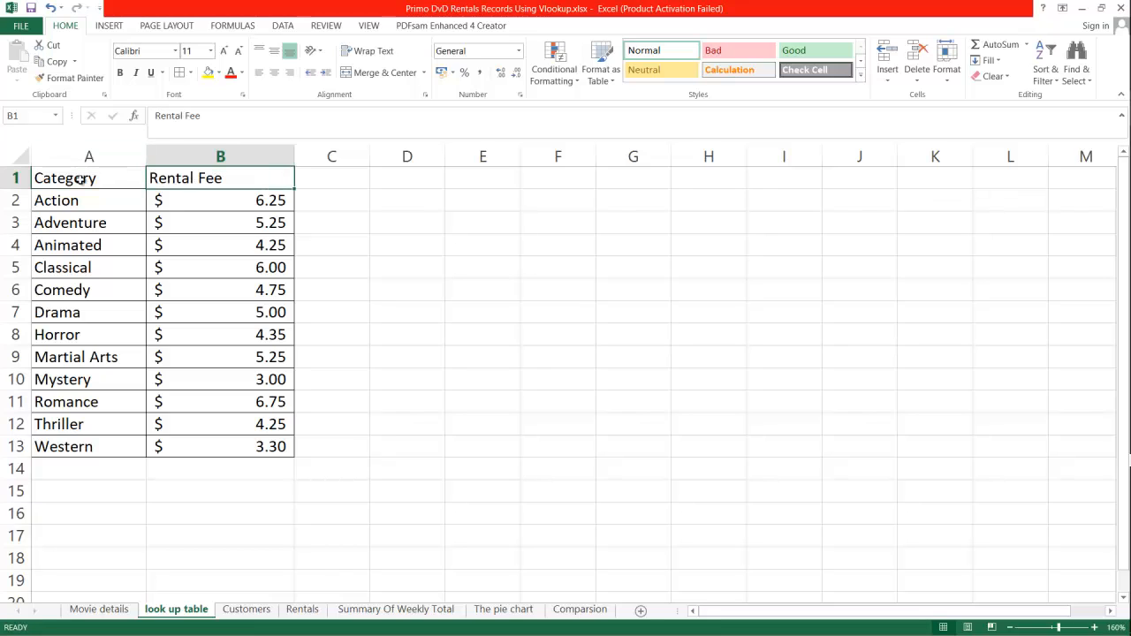
click(82, 181)
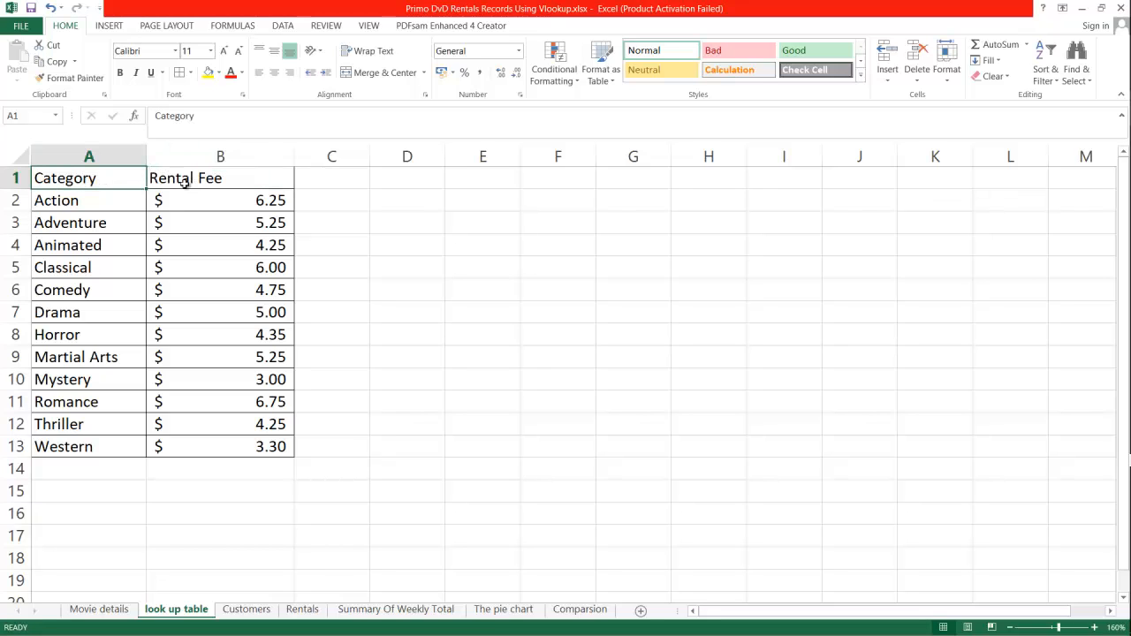
click(99, 608)
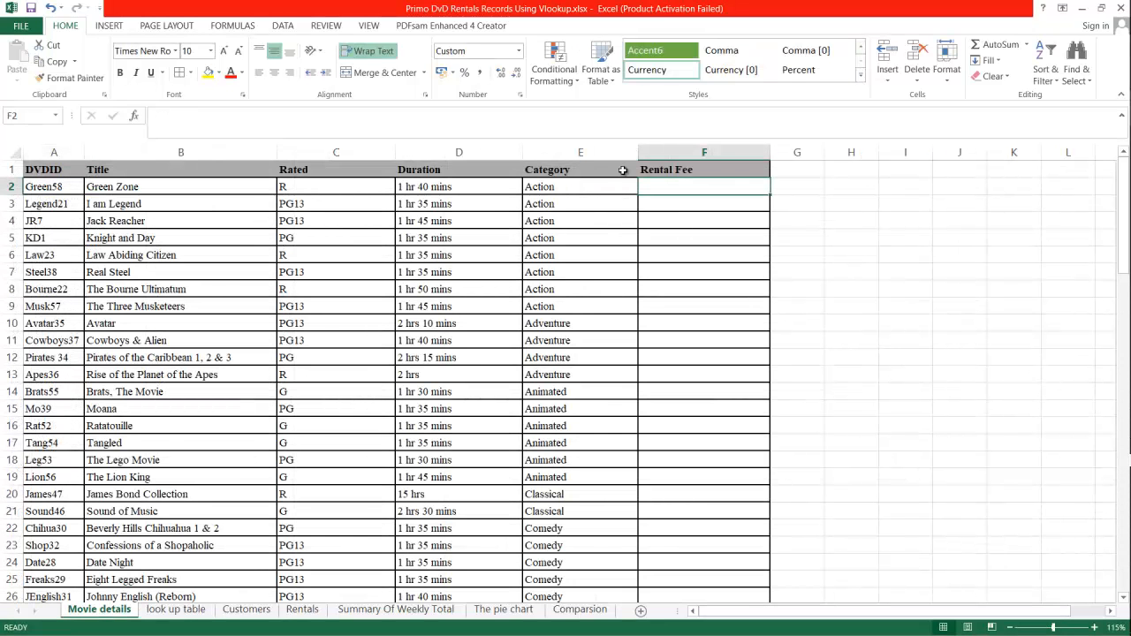
ctrl+scroll(627, 235, up, 2)
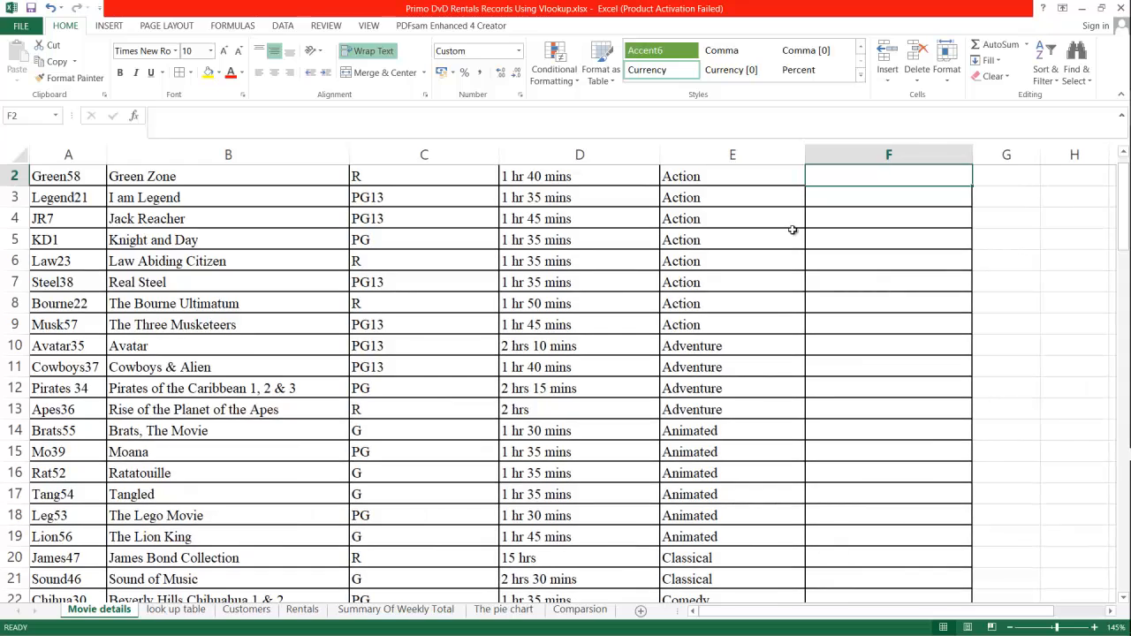
scroll(793, 229, up, 1)
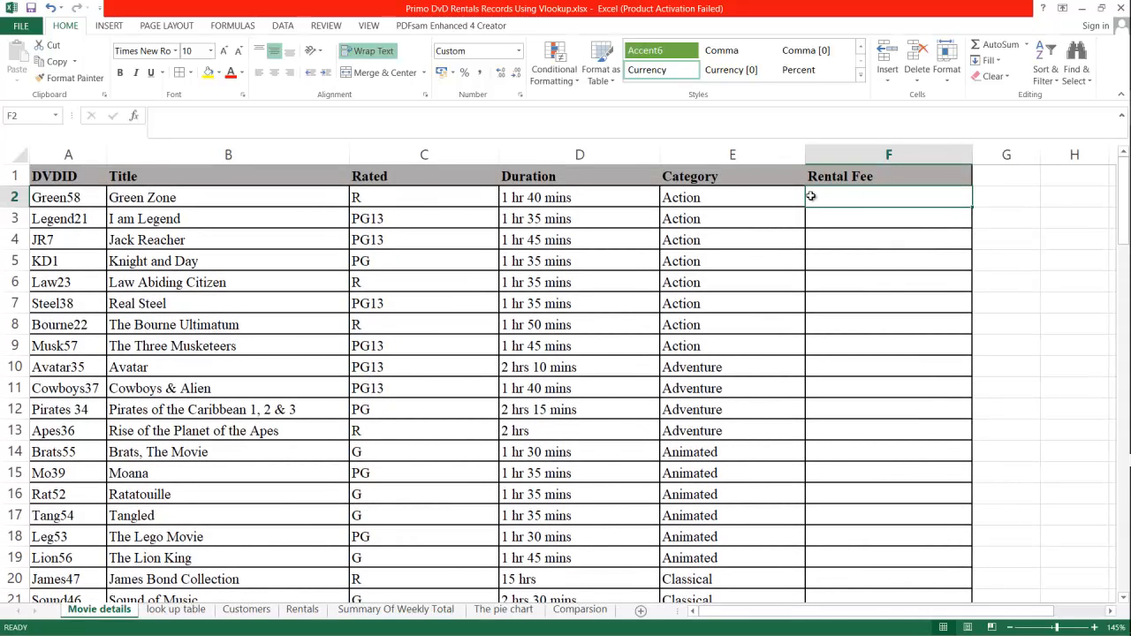
click(725, 177)
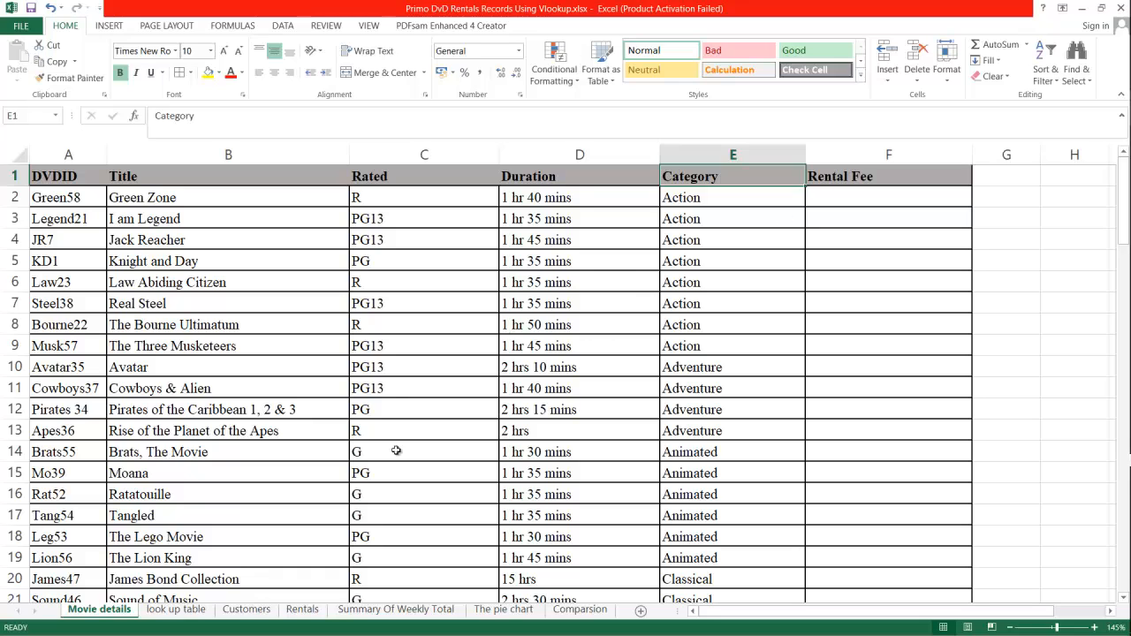
click(668, 199)
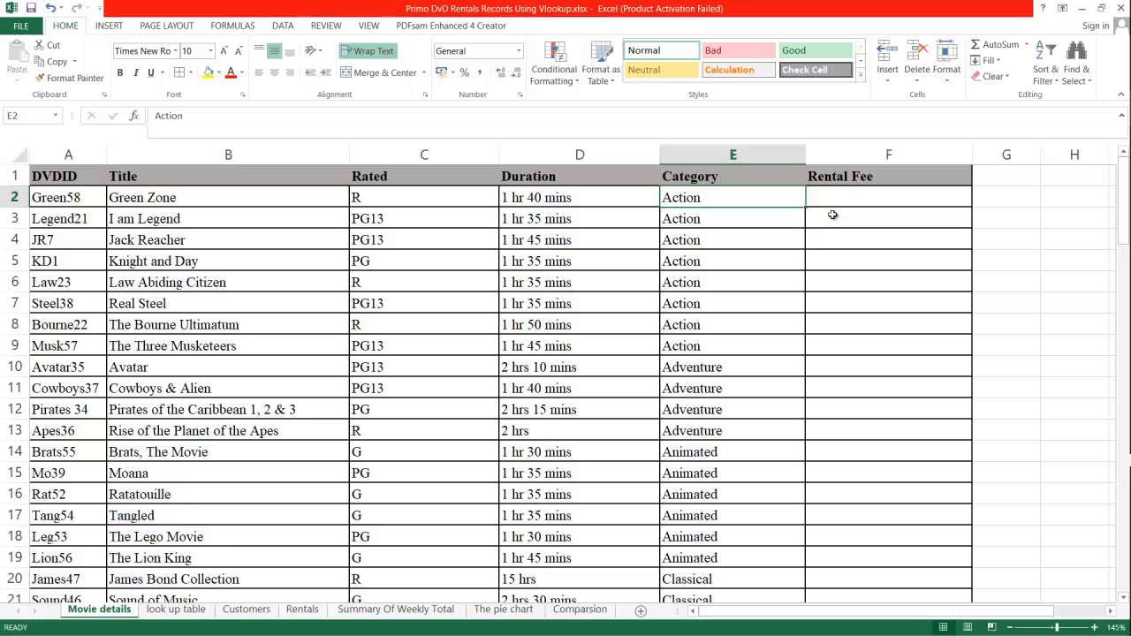
text(=VL)
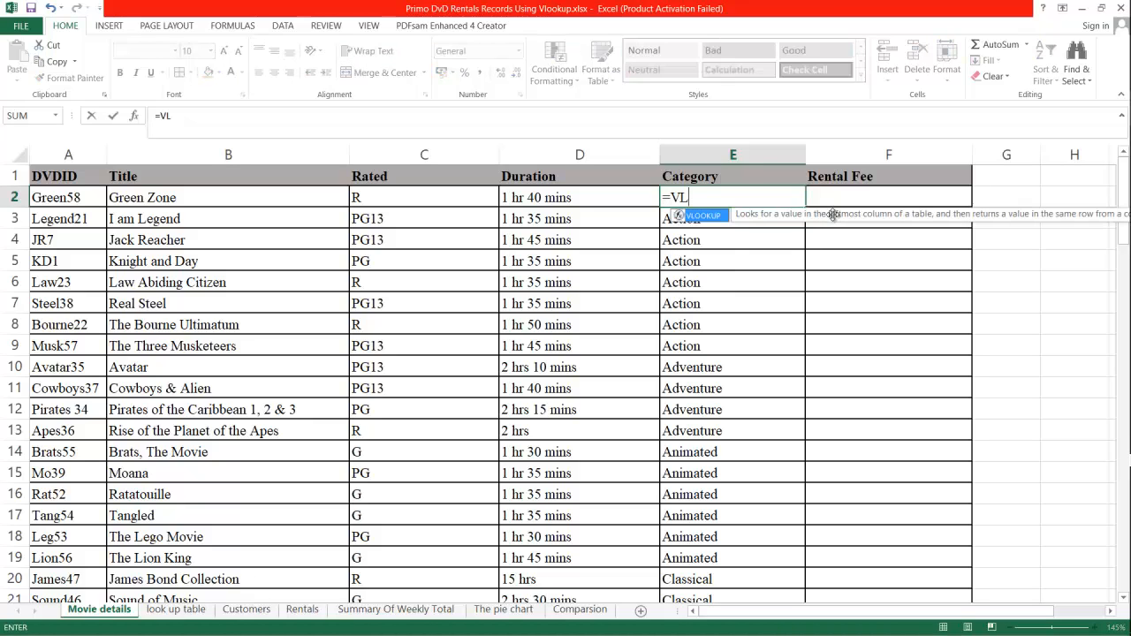
text(OO)
key(Escape)
key(Escape)
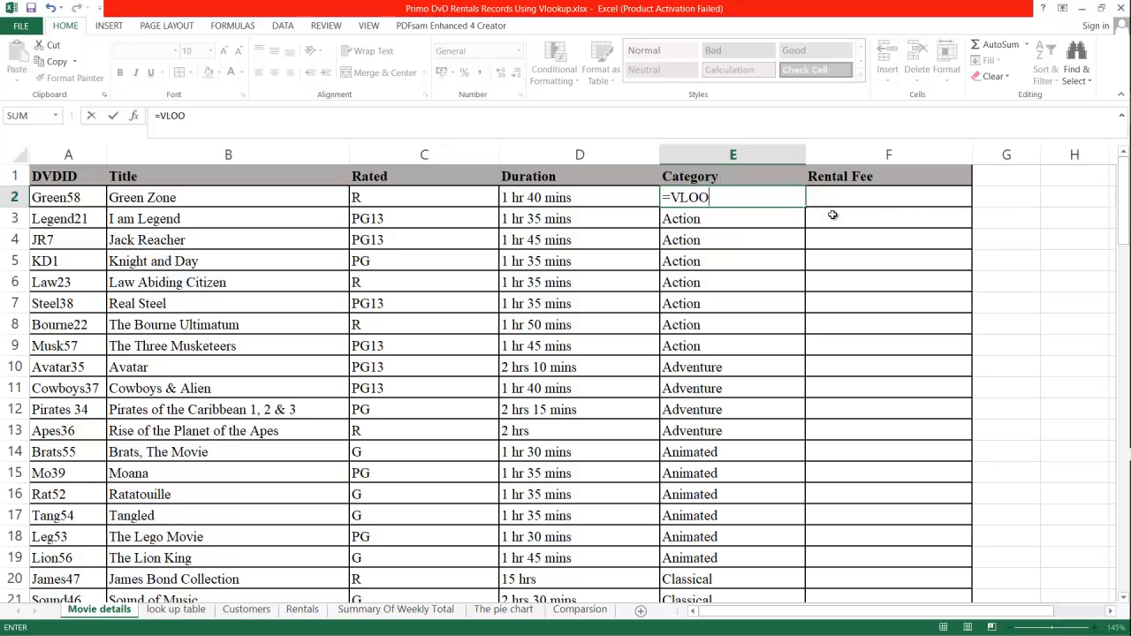
Step: Begin a VLOOKUP formula in cell F2 of Movie details with category cell E2 as the lookup value
click(856, 201)
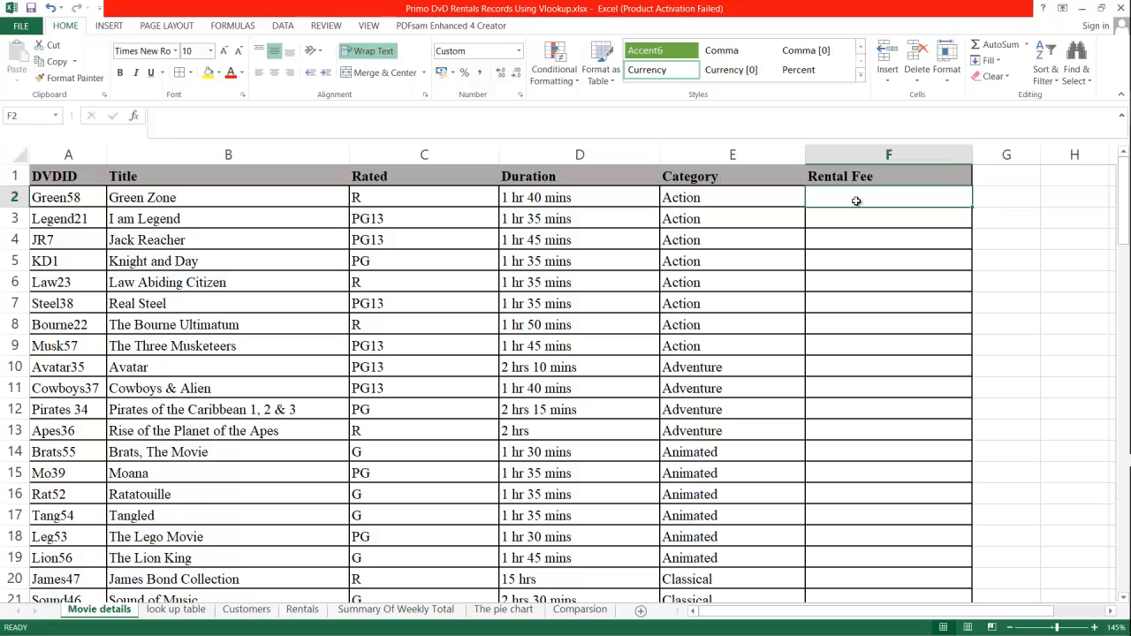
text(=)
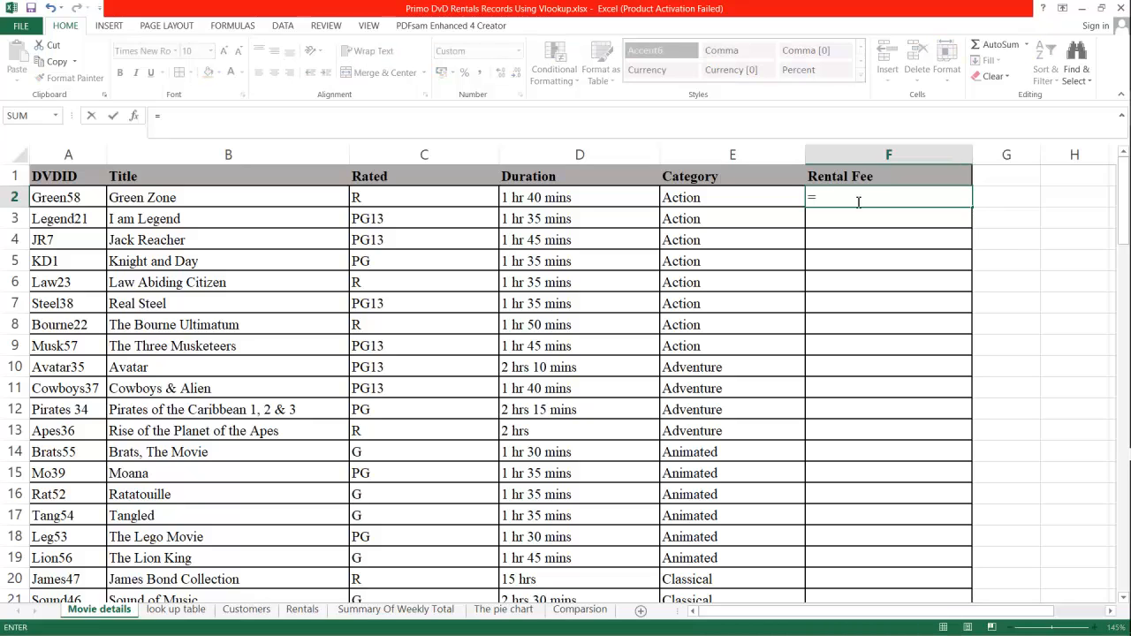
text(VLOO)
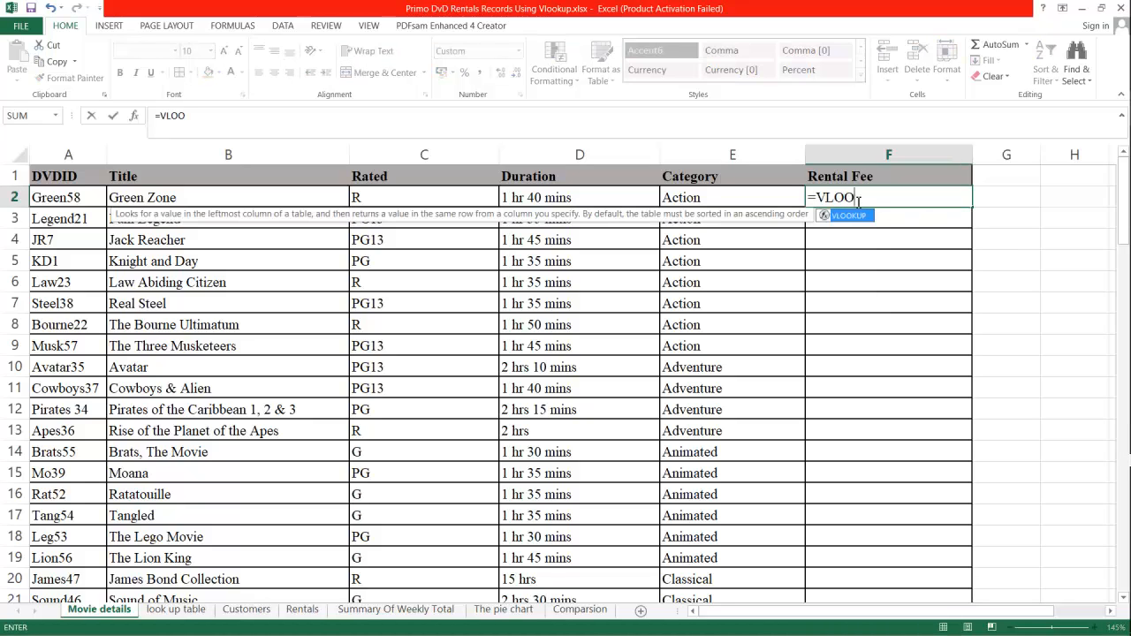
text(KUP)
text(()
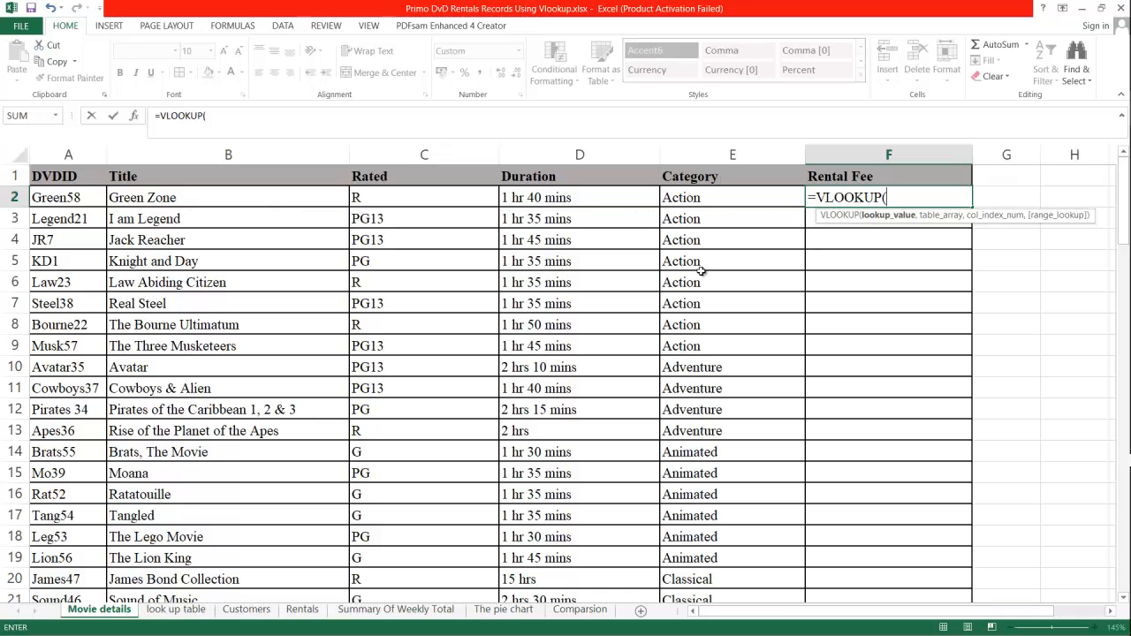
click(713, 195)
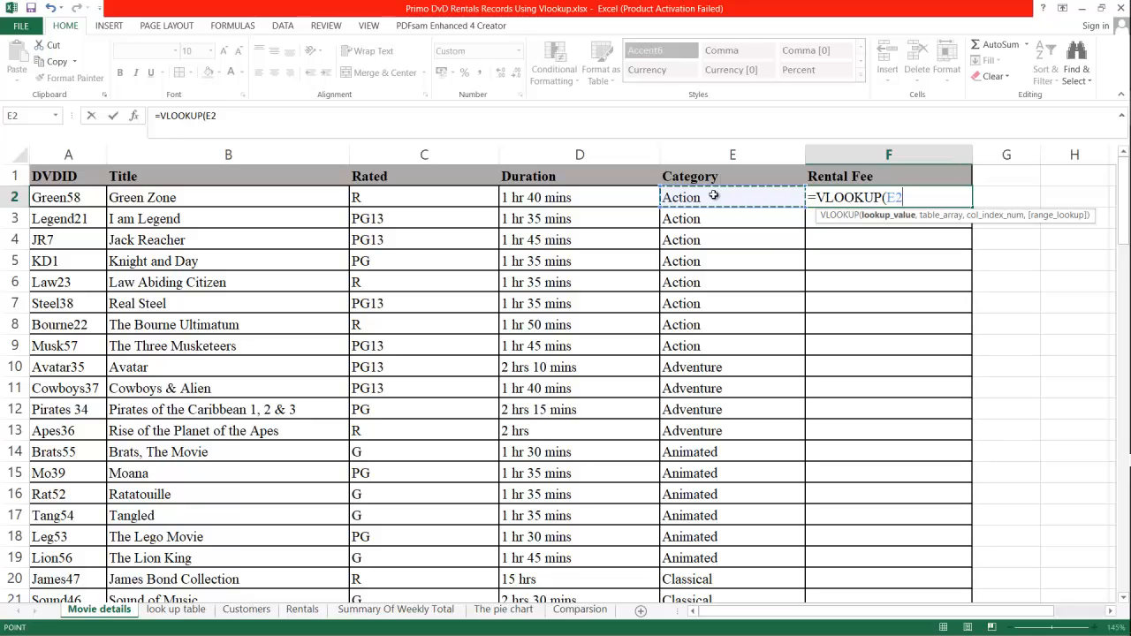
text(,)
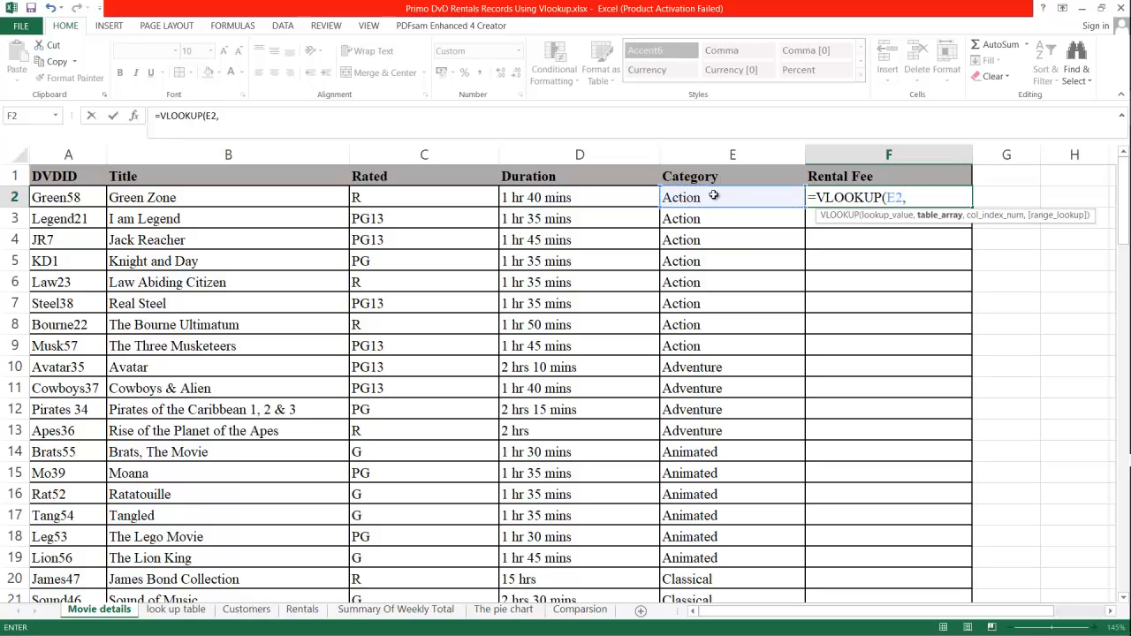
Step: Complete the VLOOKUP with table array 'look up table'!$A$1:$B$13, column index 2 and FALSE for an exact match
click(197, 610)
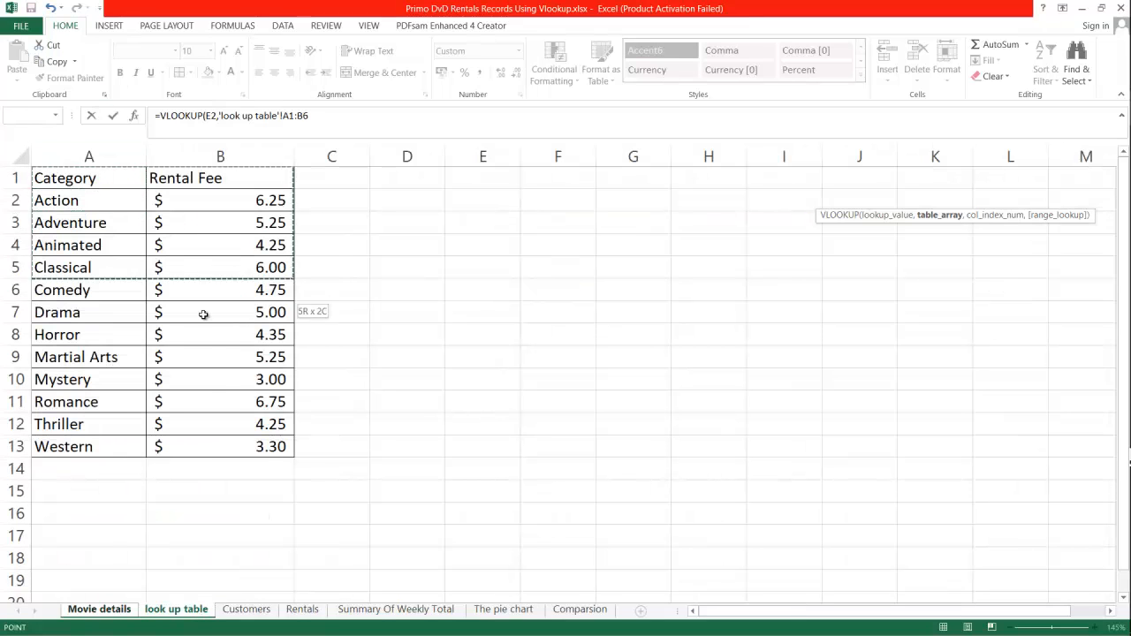
drag(204, 314, 221, 448)
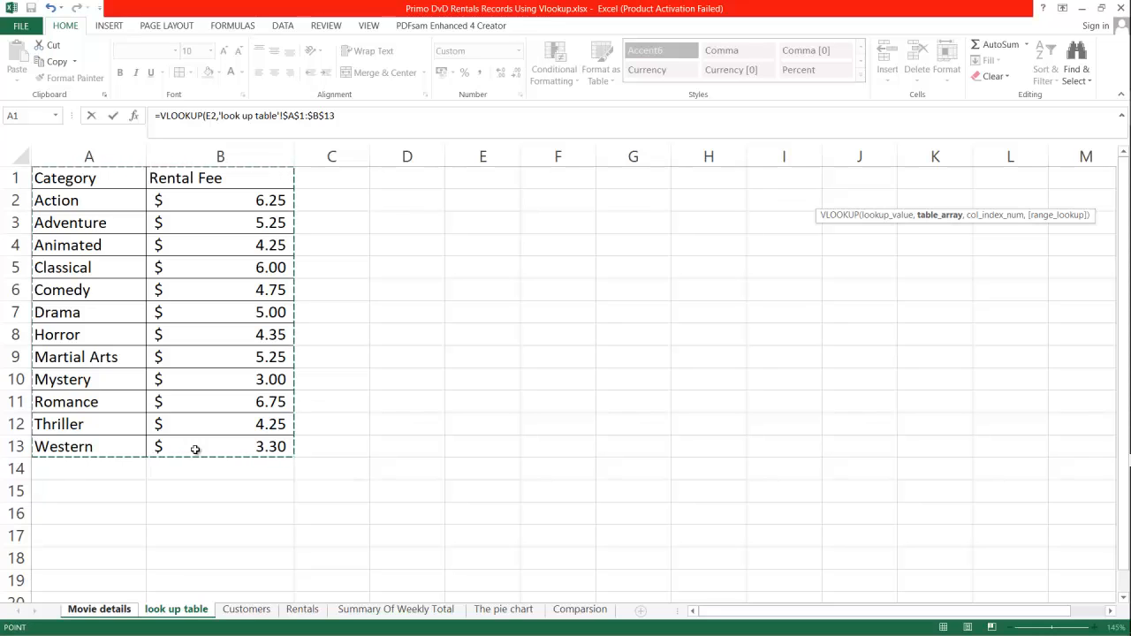
text(,2)
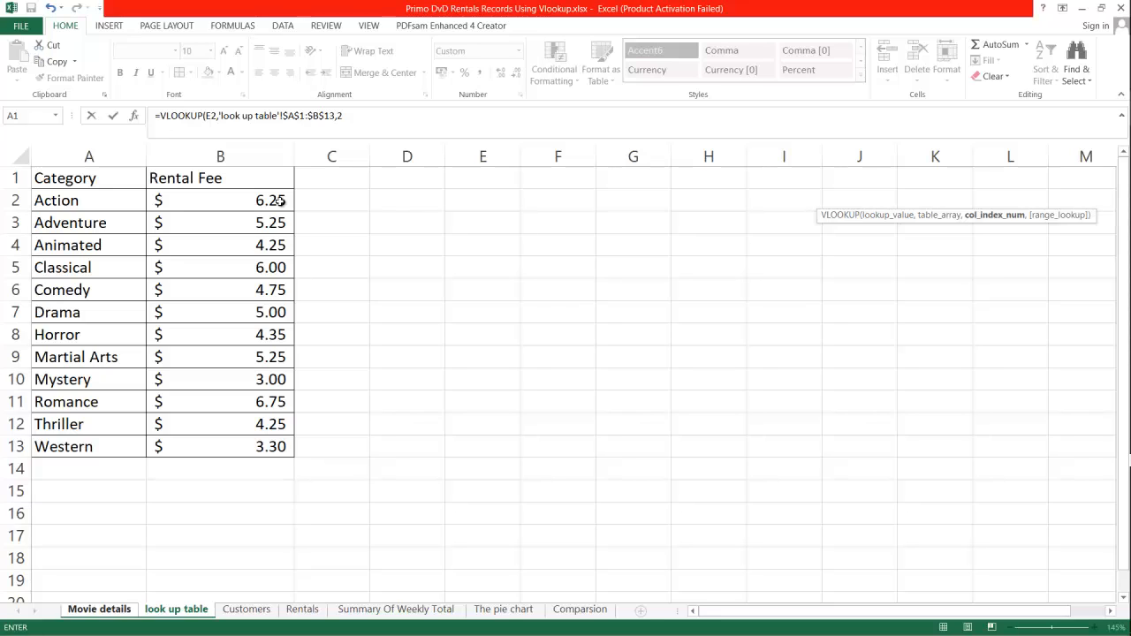
text(,)
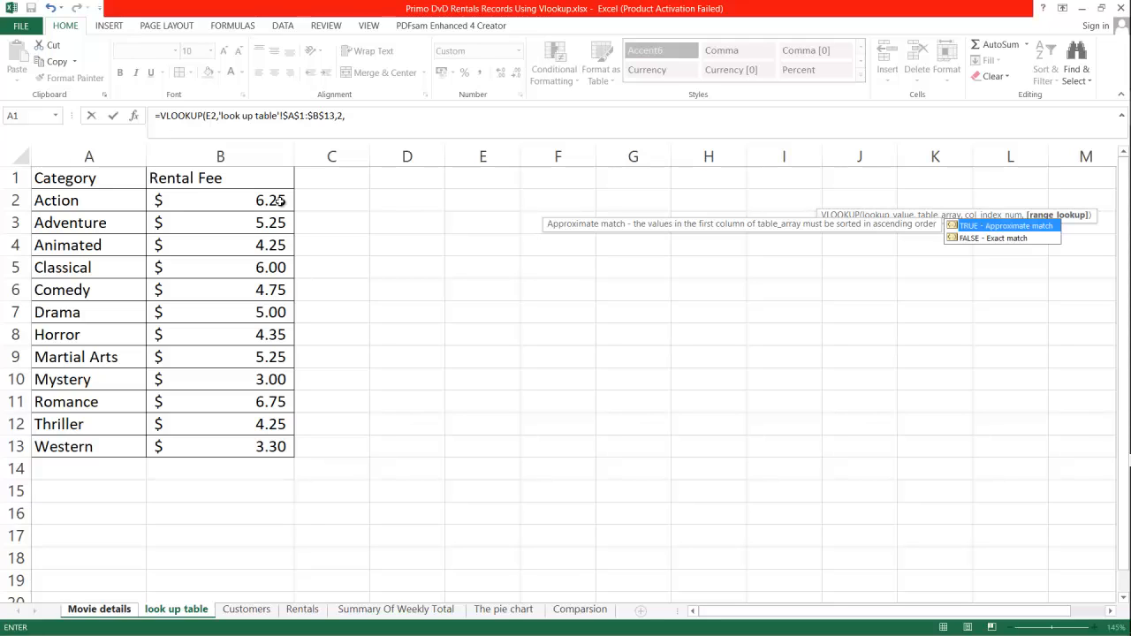
text(FALSE)
key(Return)
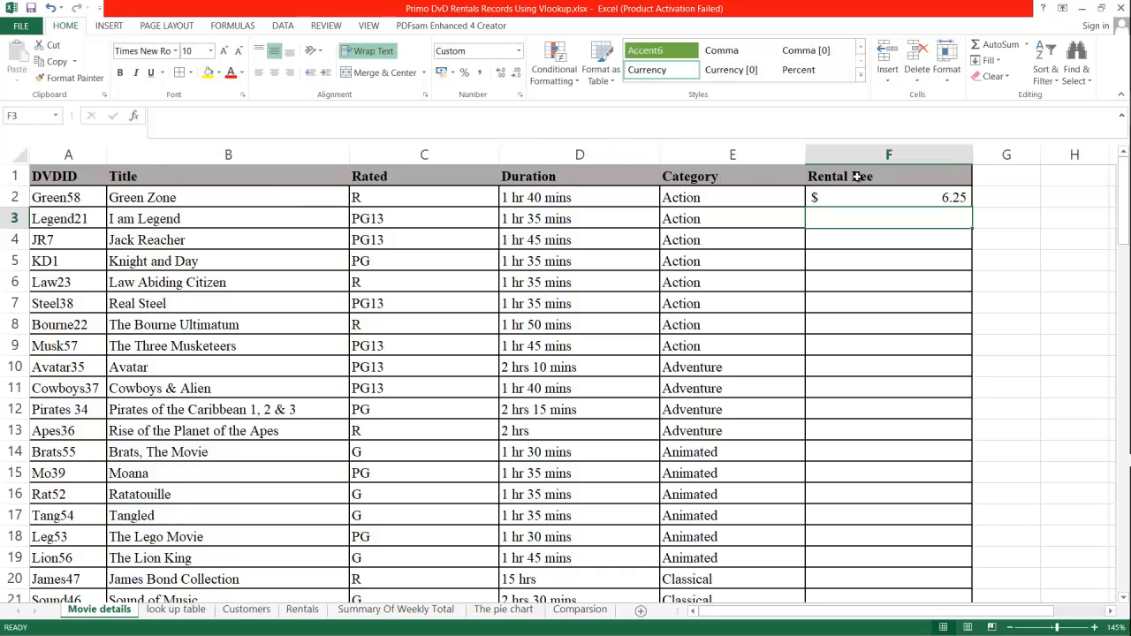
Step: Fill the VLOOKUP formula from F2 down the Rental Fee column through row 56, clearing the surplus copy in F57
click(864, 190)
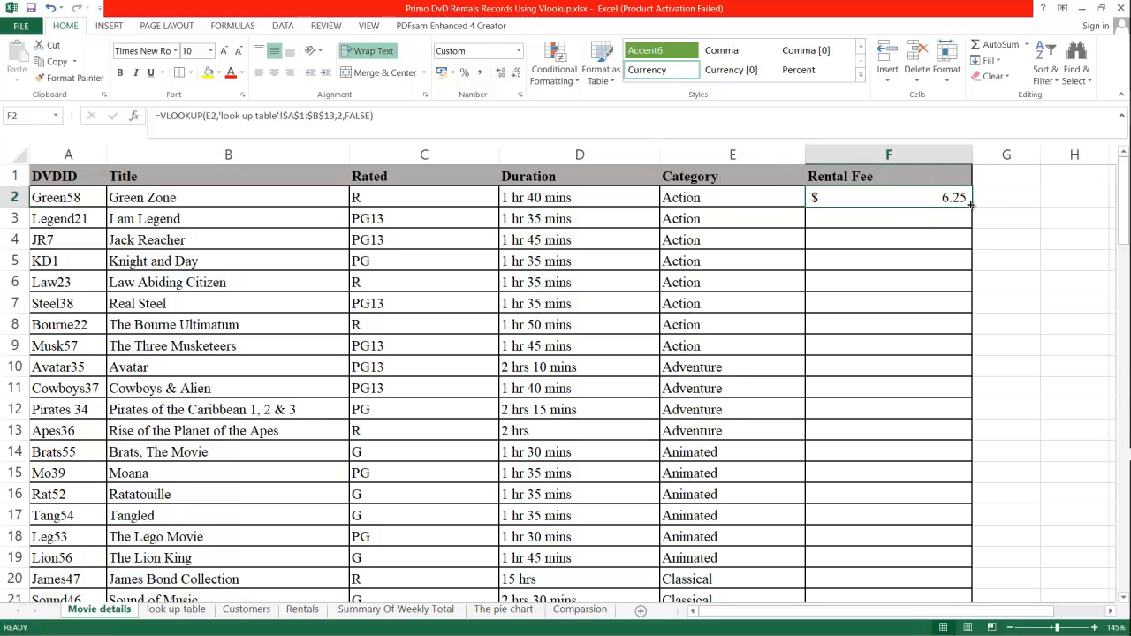
click(164, 609)
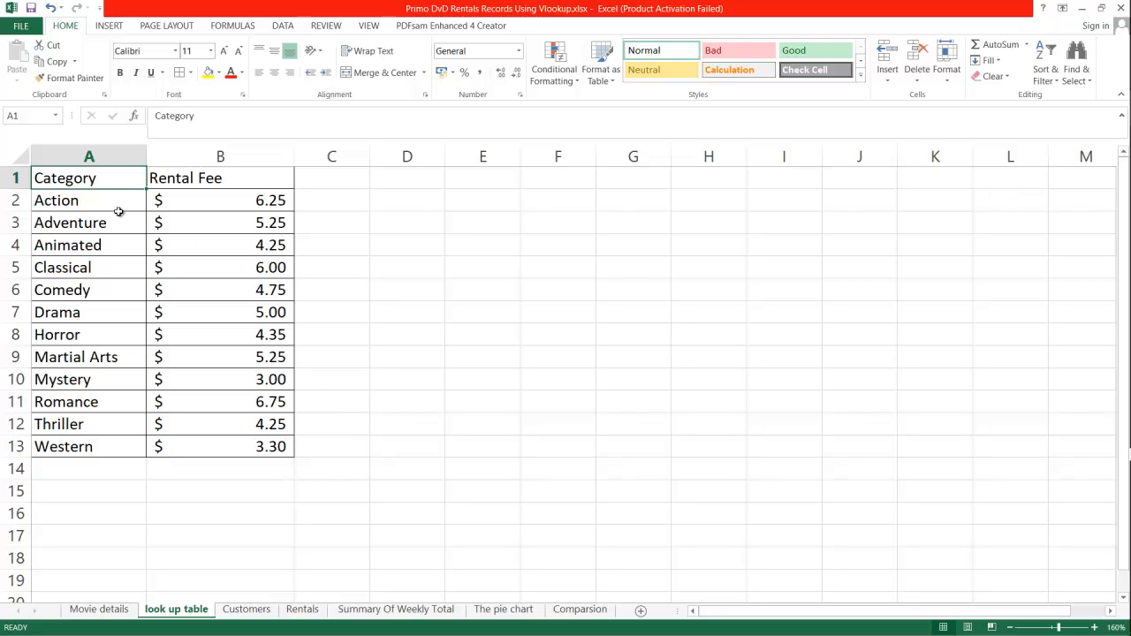
click(119, 609)
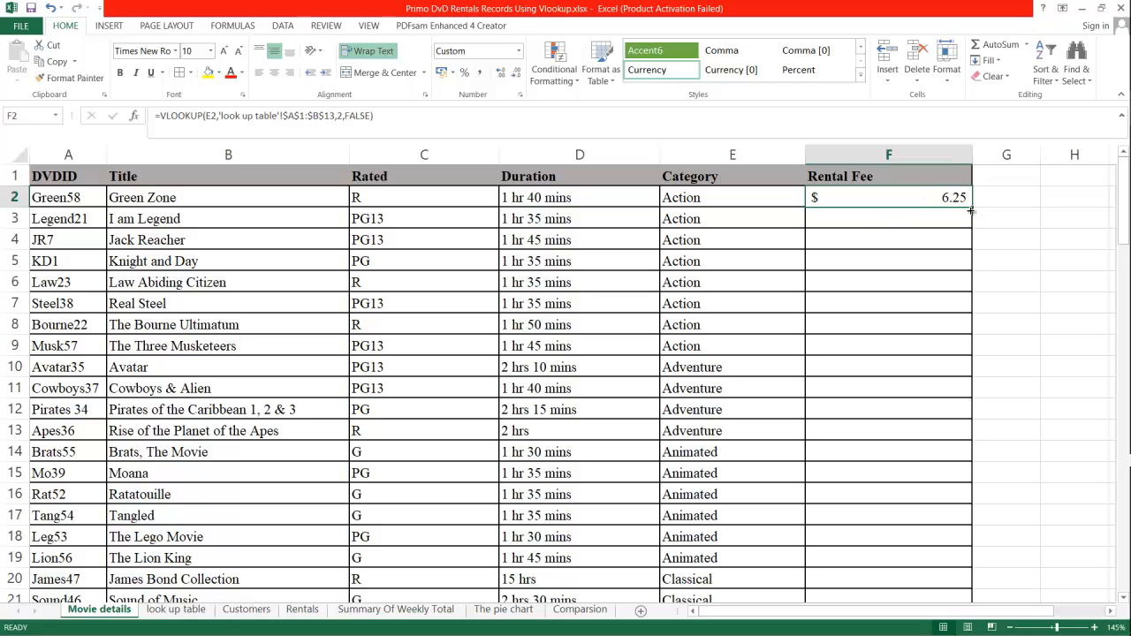
drag(971, 210, 886, 557)
click(864, 576)
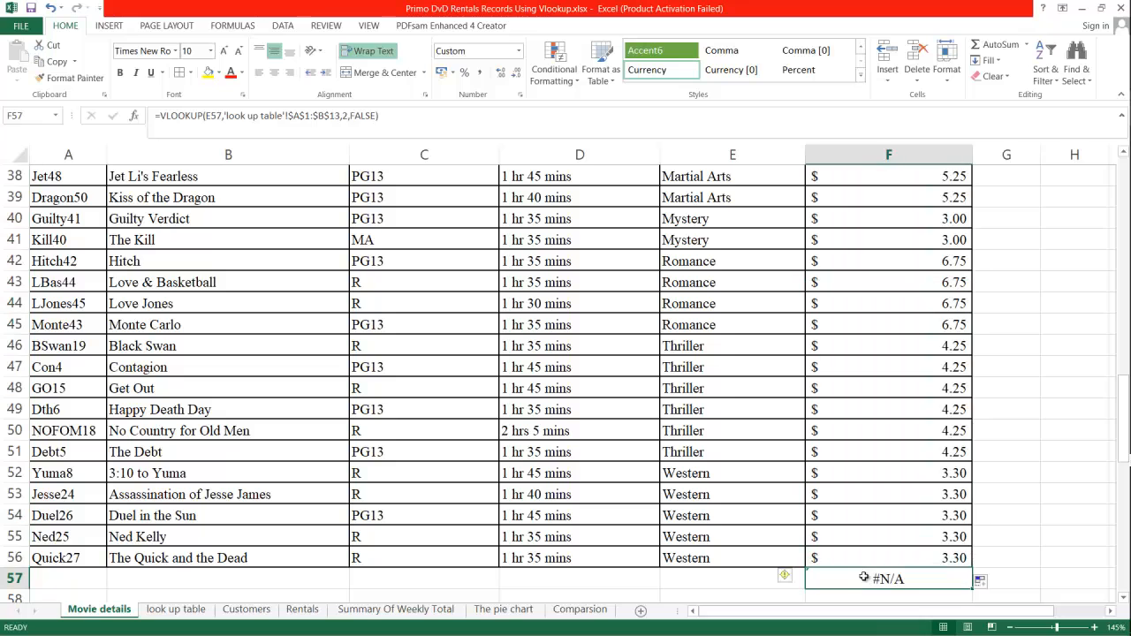
key(Delete)
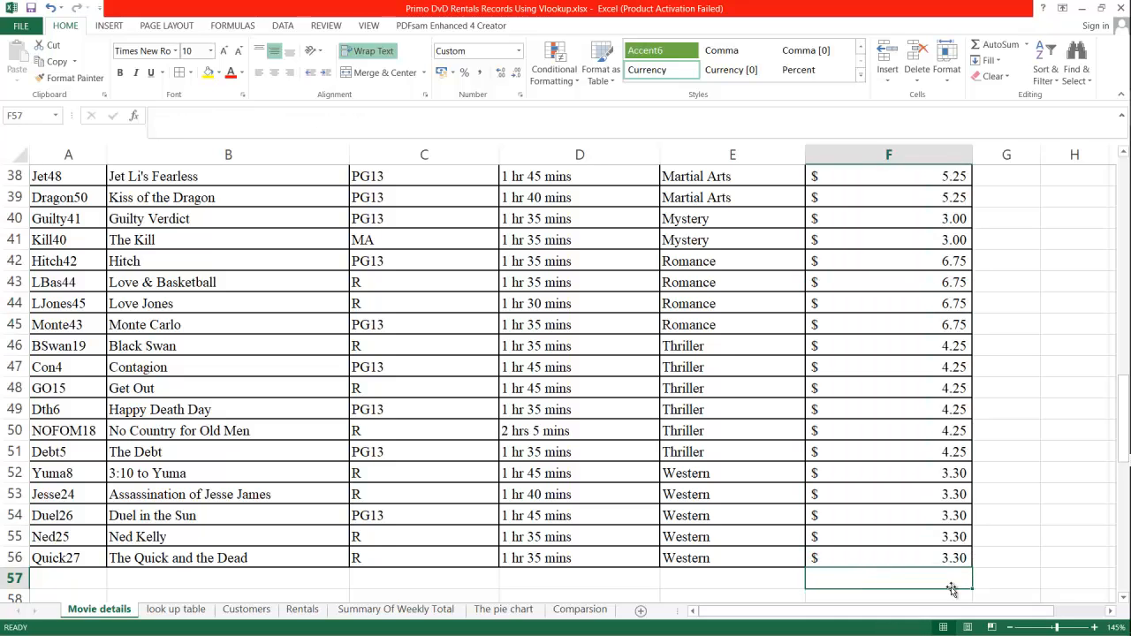
Step: Check the filled Rental Fee formulas against the Category cells for the Action and Adventure movies on the Movie details sheet
scroll(954, 477, up, 9)
scroll(970, 385, up, 4)
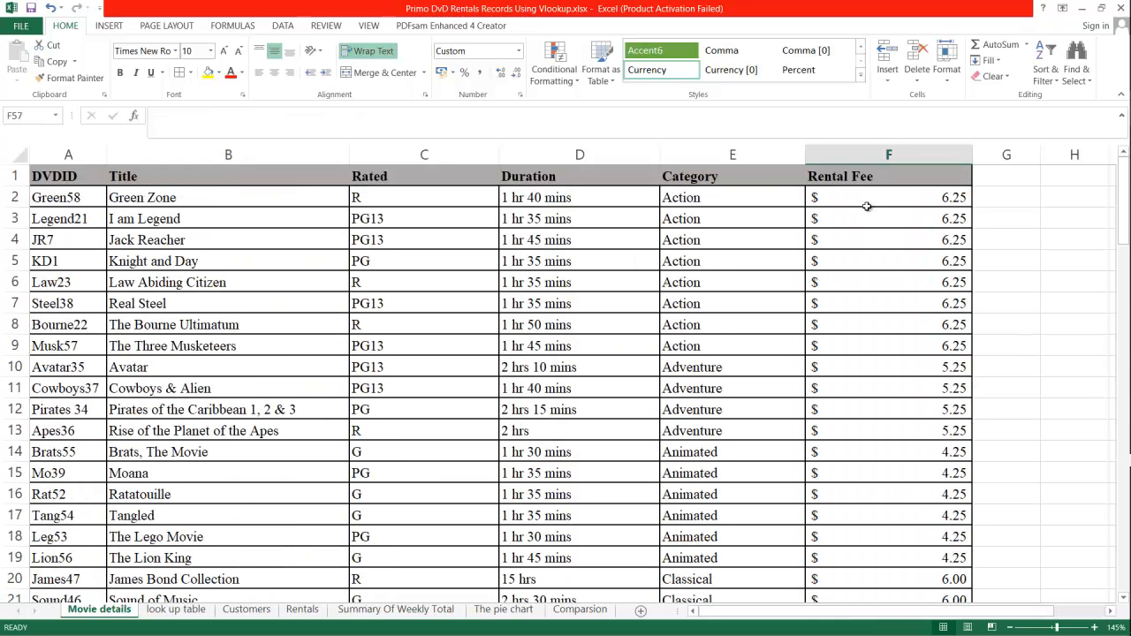
click(876, 284)
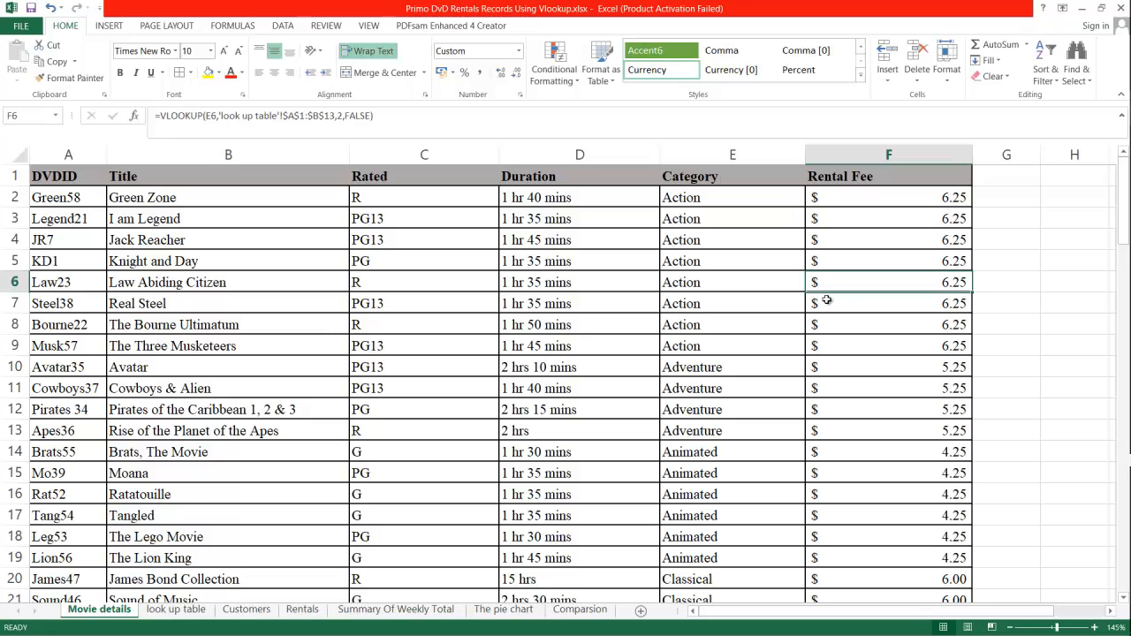
click(759, 192)
click(843, 213)
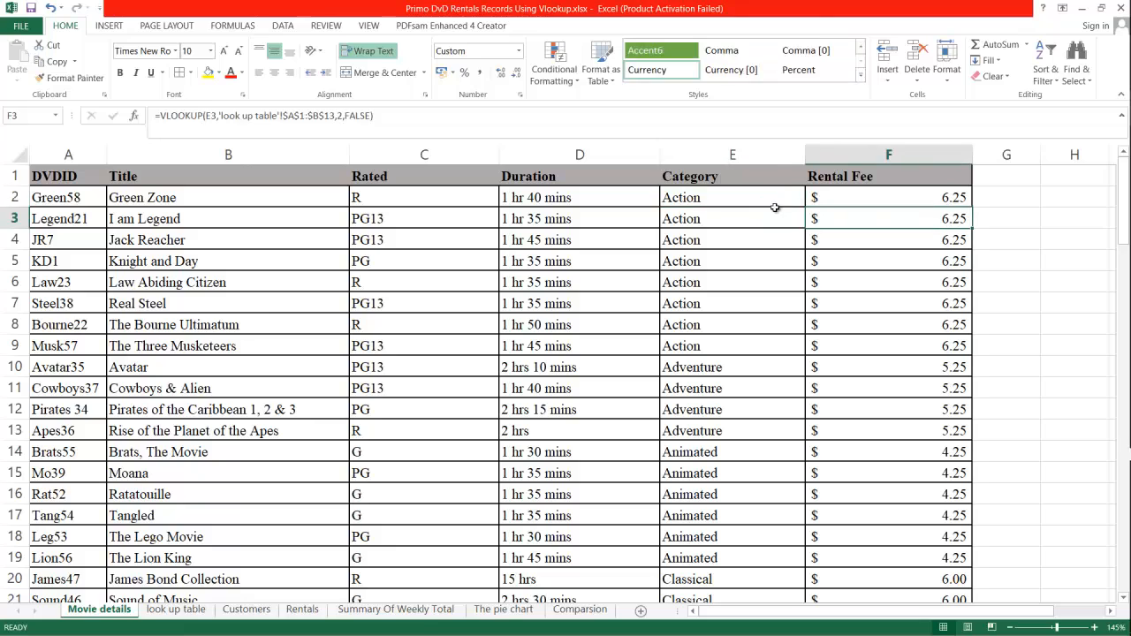
click(736, 207)
click(744, 366)
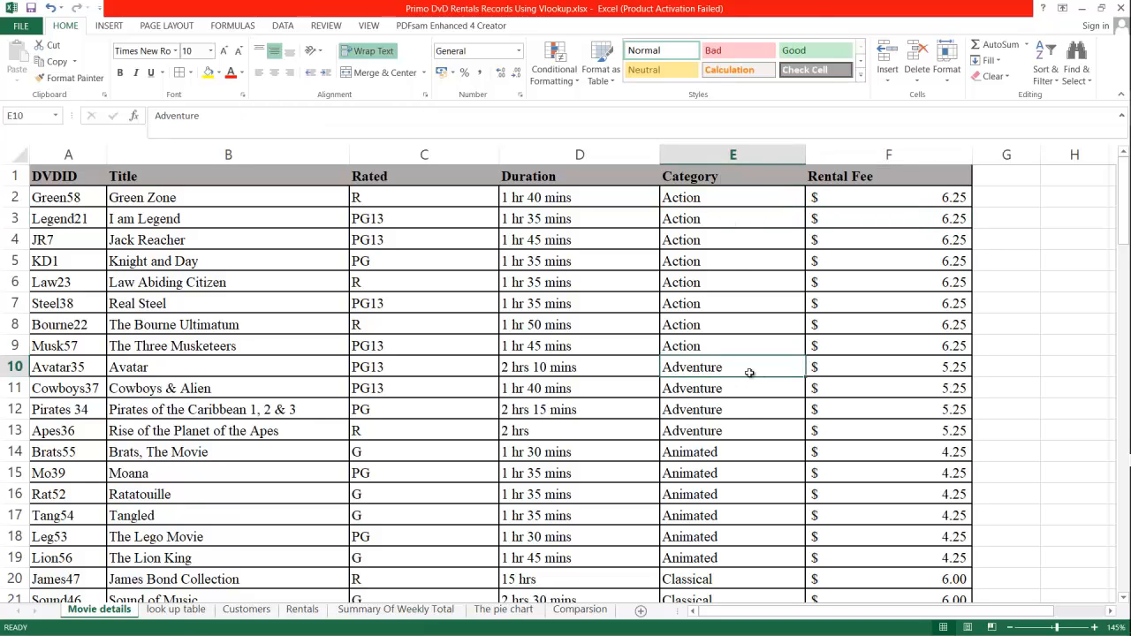
click(751, 408)
click(861, 367)
click(850, 236)
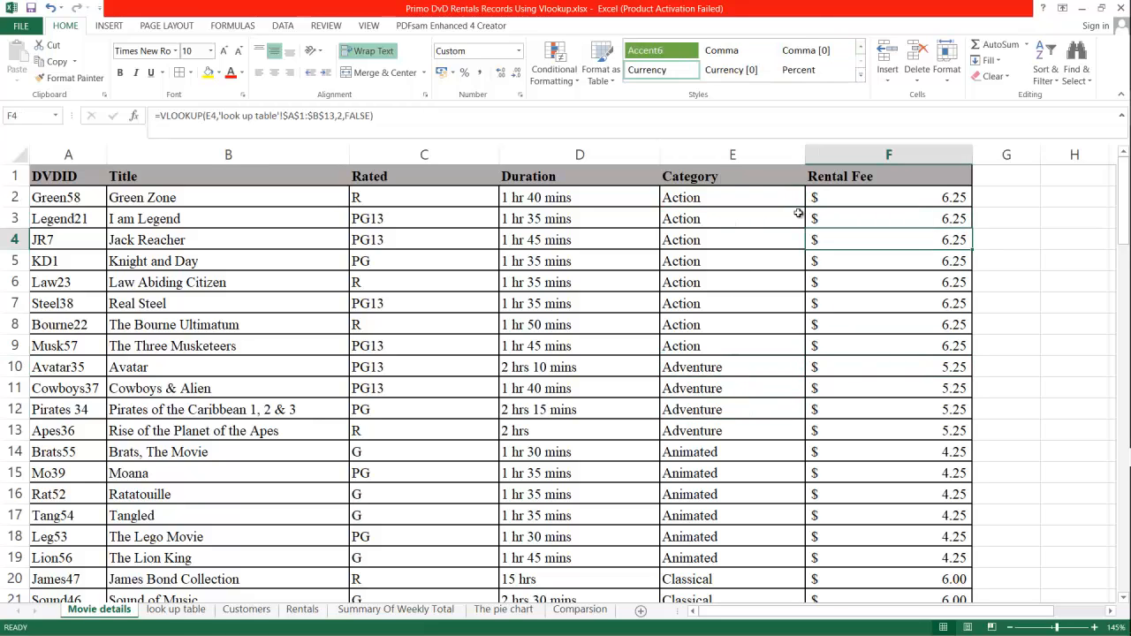
click(830, 200)
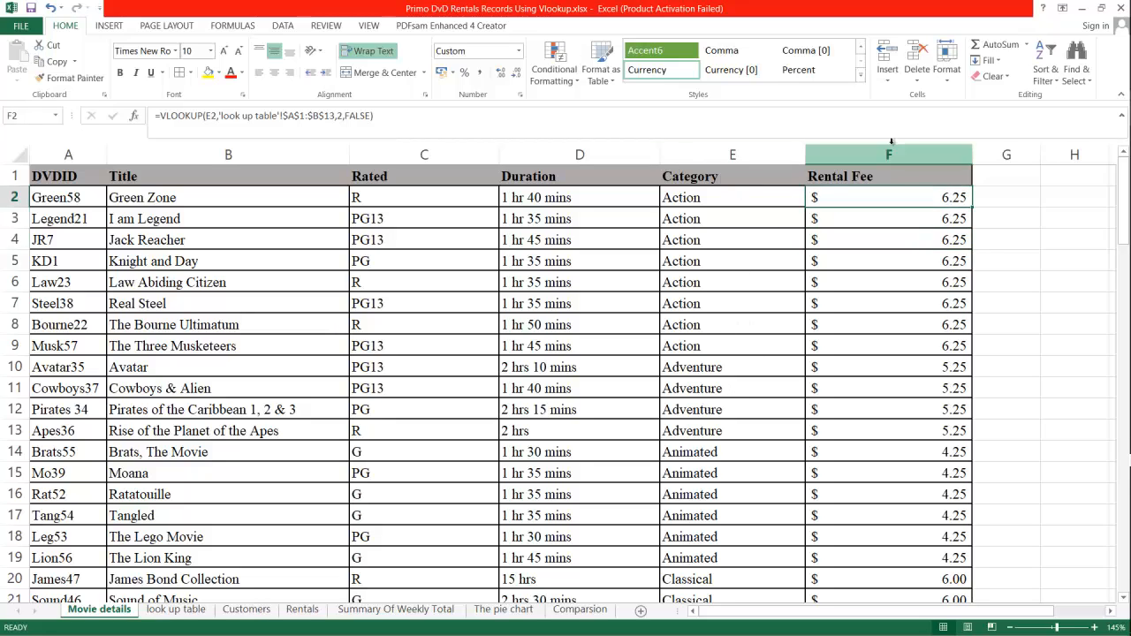
Step: Set the Adventure rental fee in cell B3 of the look up table sheet to 8.35
click(168, 611)
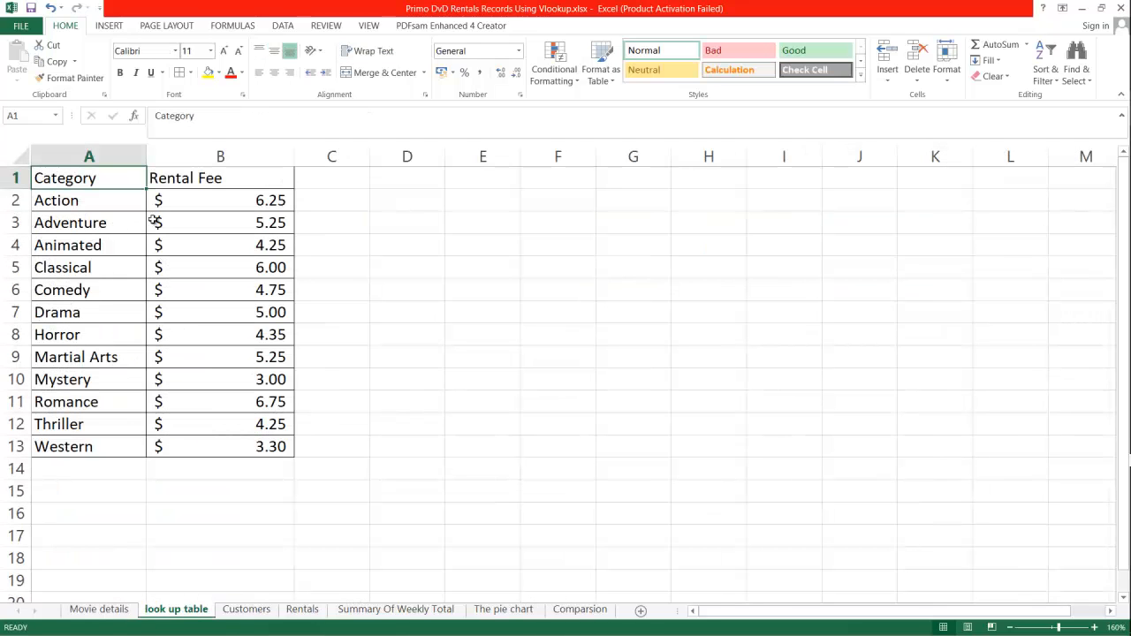
click(220, 223)
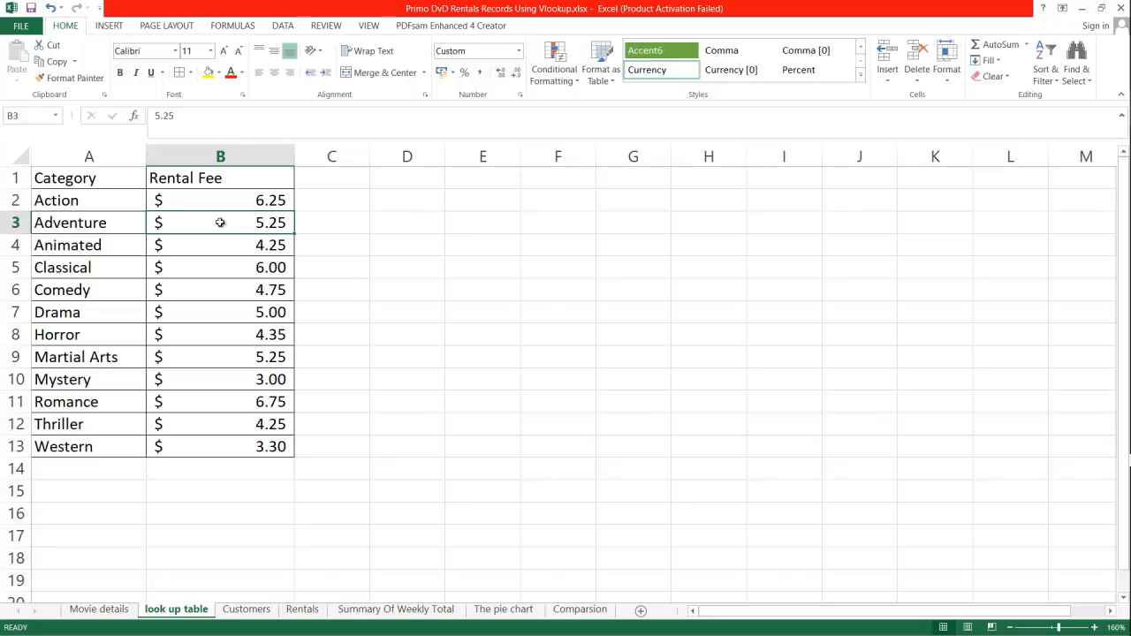
text(8.35)
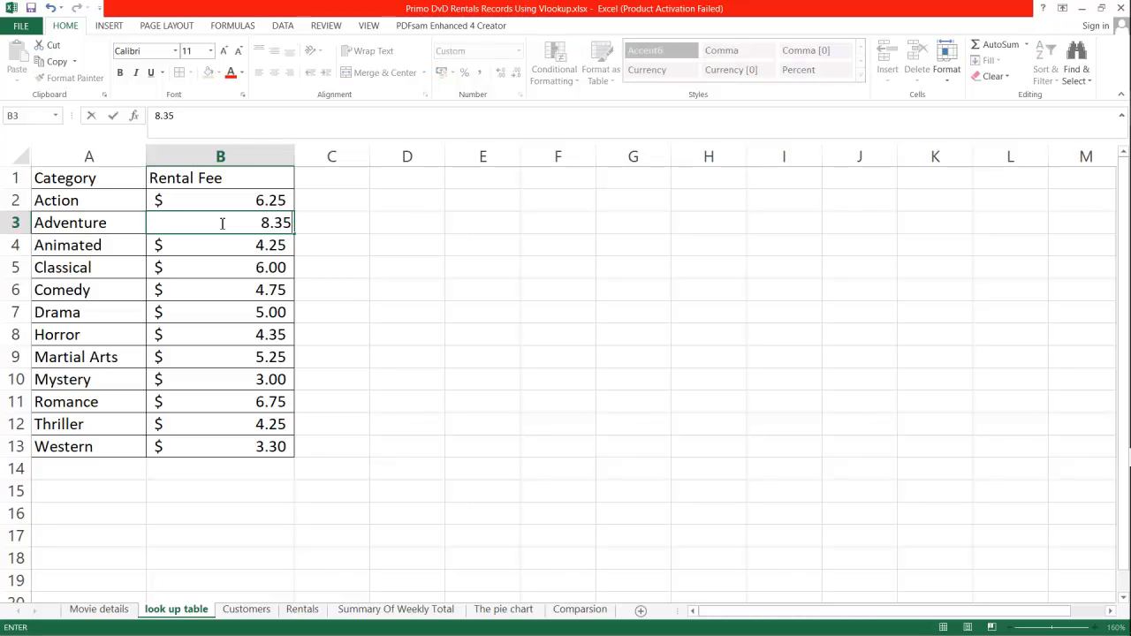
key(Return)
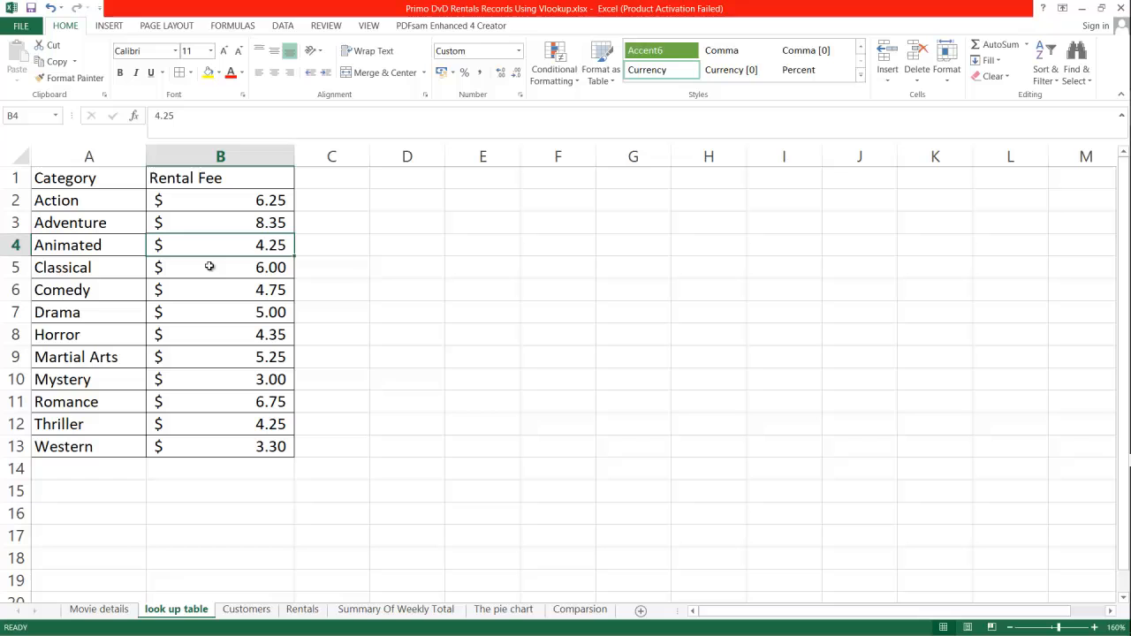
Step: Inspect the rental fees of the Adventure movies in E10:F13 on the Movie details sheet
click(99, 609)
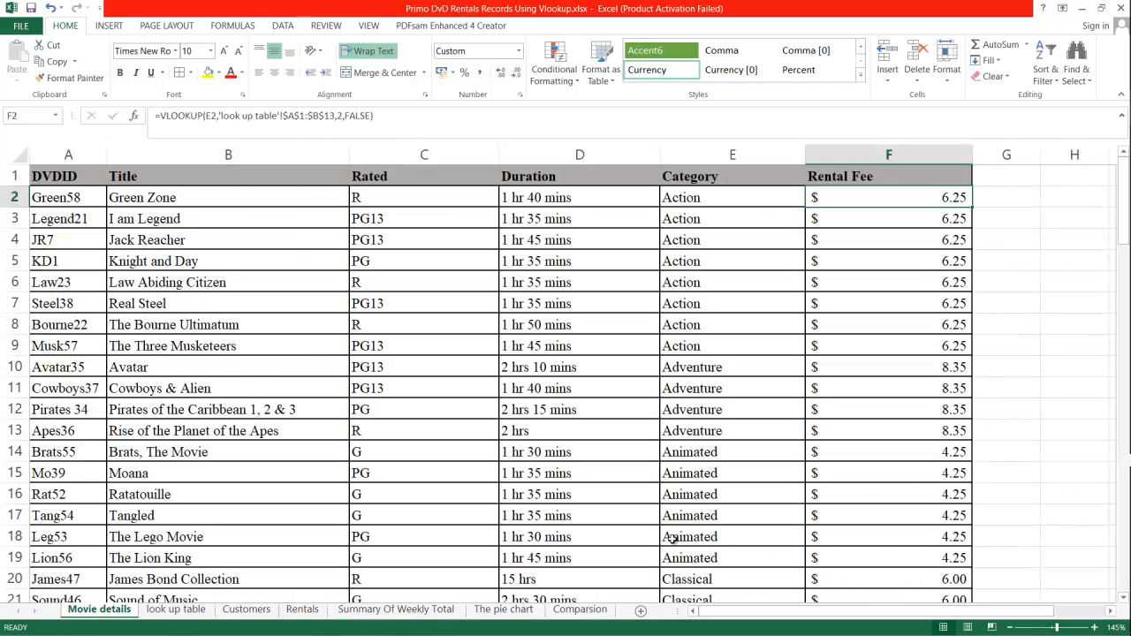
click(713, 371)
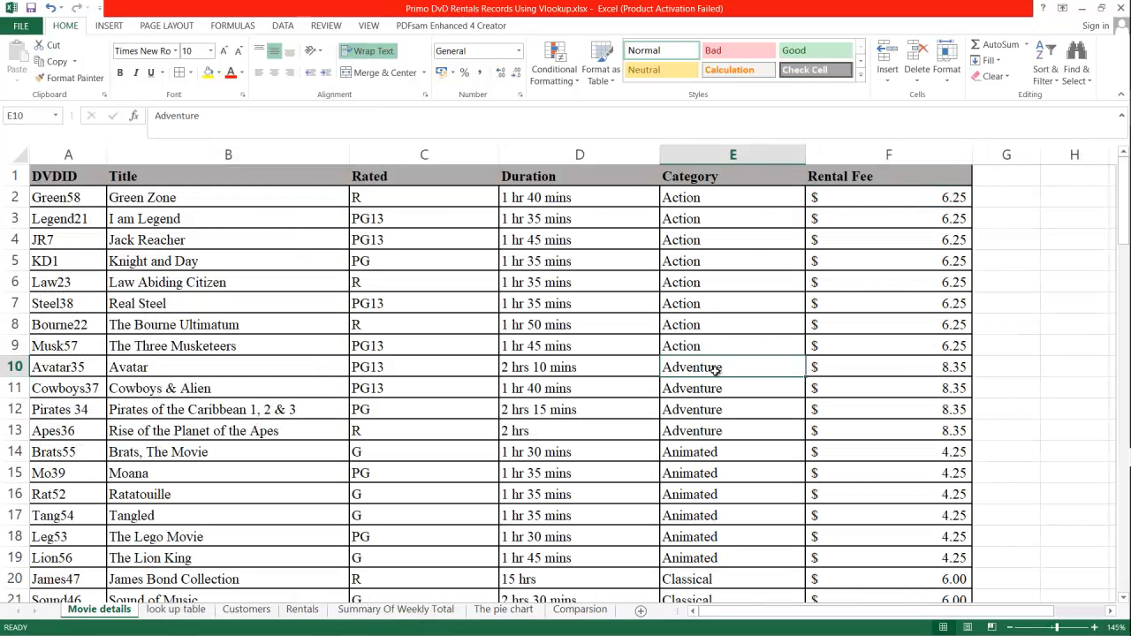
drag(714, 371, 910, 433)
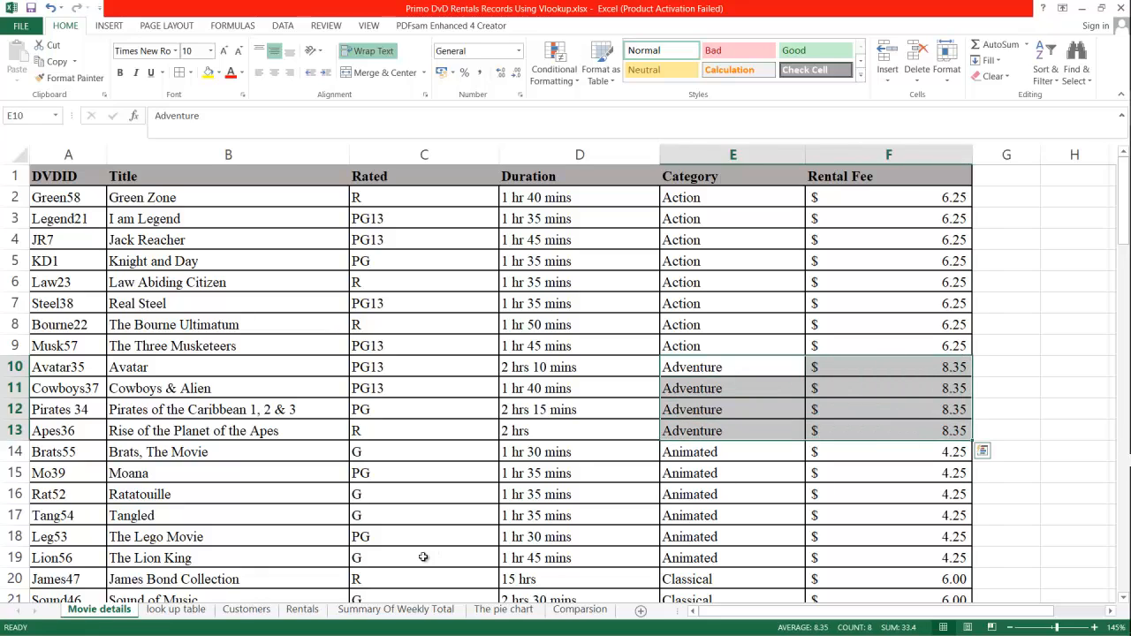
Step: Undo the Adventure rental fee change on the look up table sheet
click(176, 610)
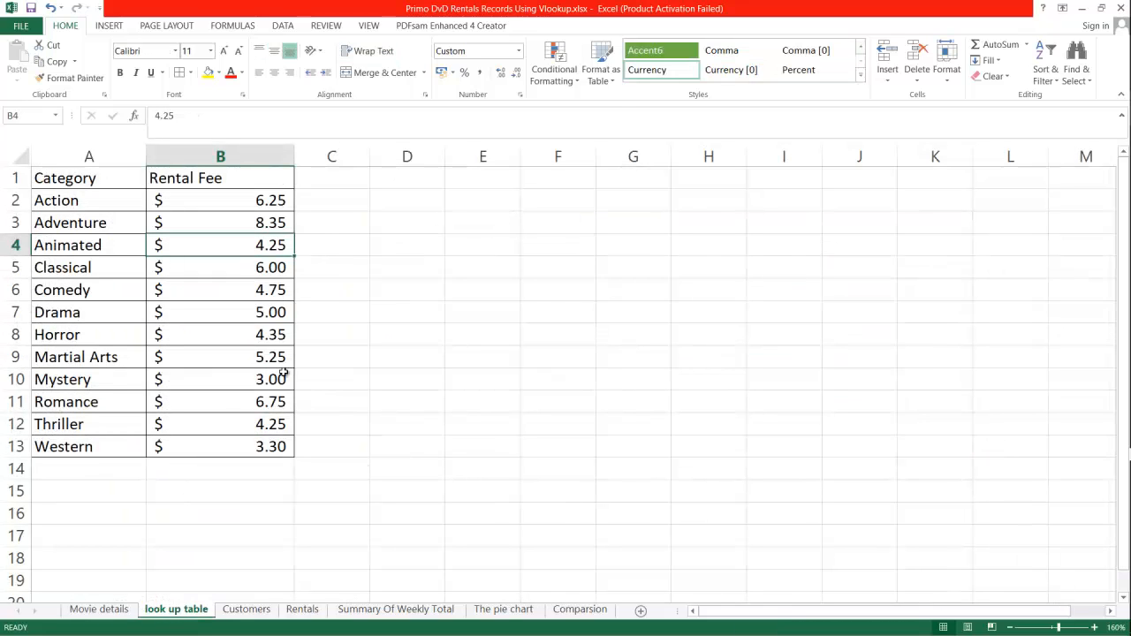
key(ctrl+z)
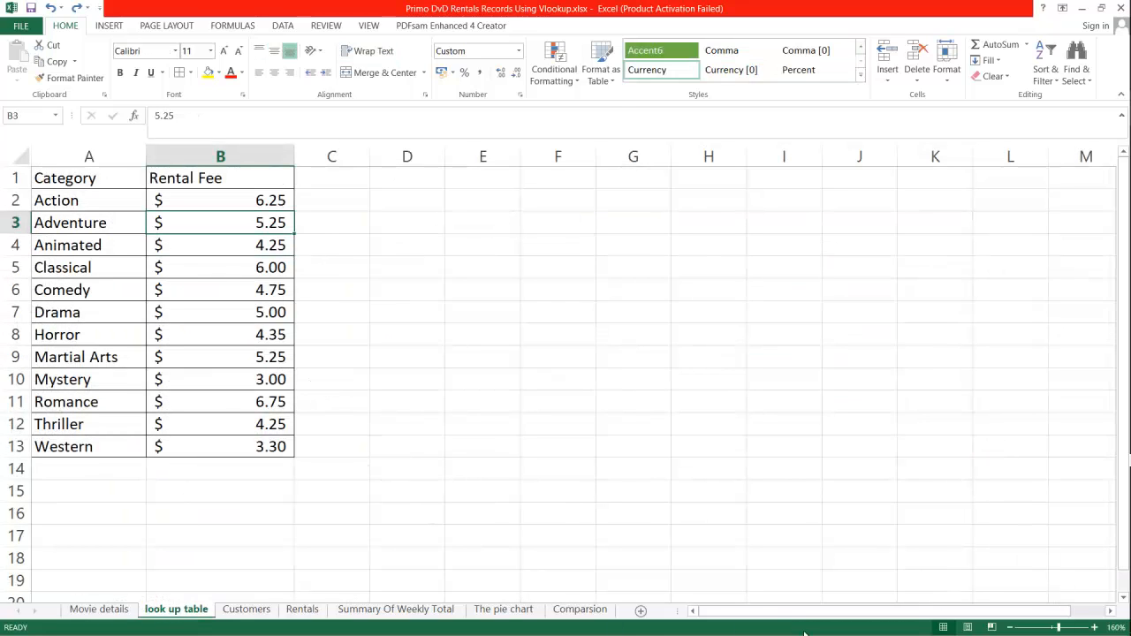
key(alt+Tab)
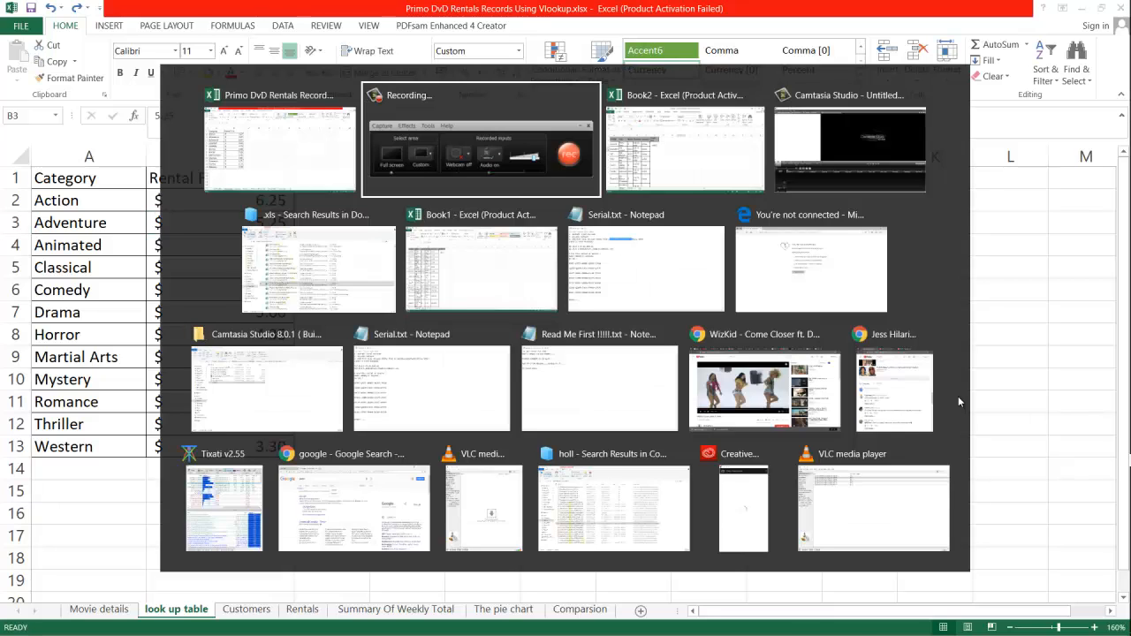